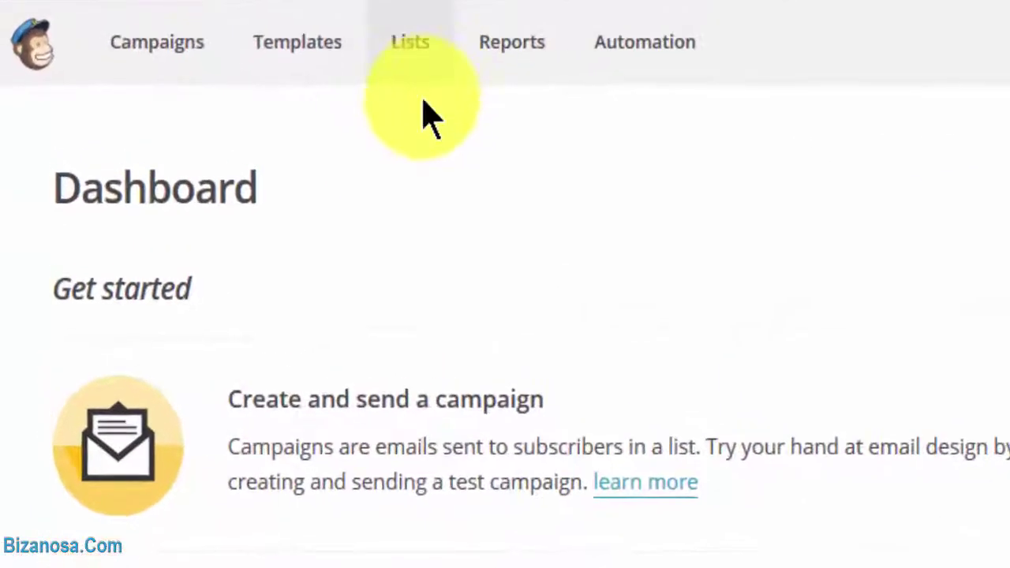
# Open the subscriber popup editor from the signup forms of the Bizanosa 2 list.
pyautogui.click(404, 47)
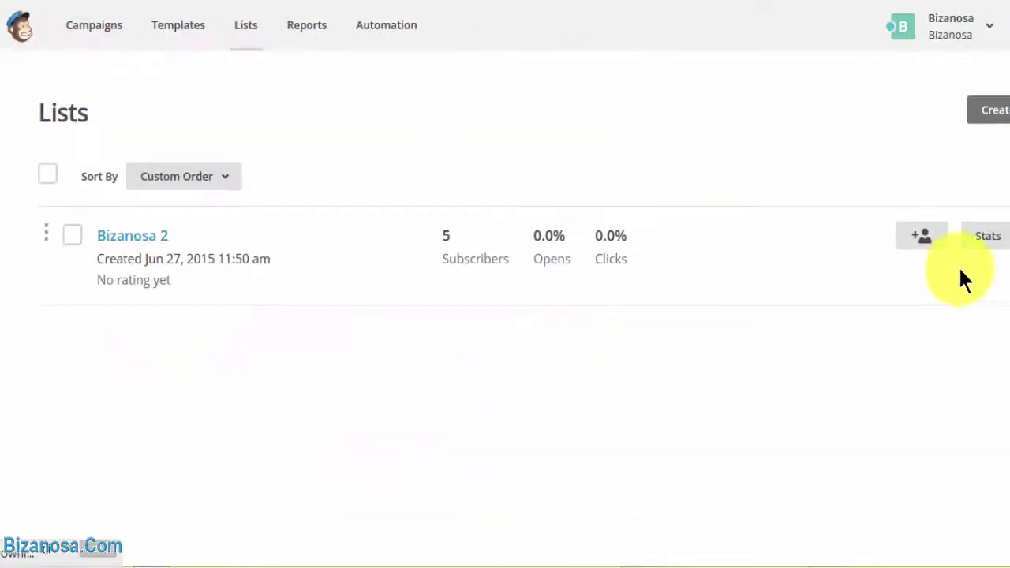
pyautogui.click(1009, 236)
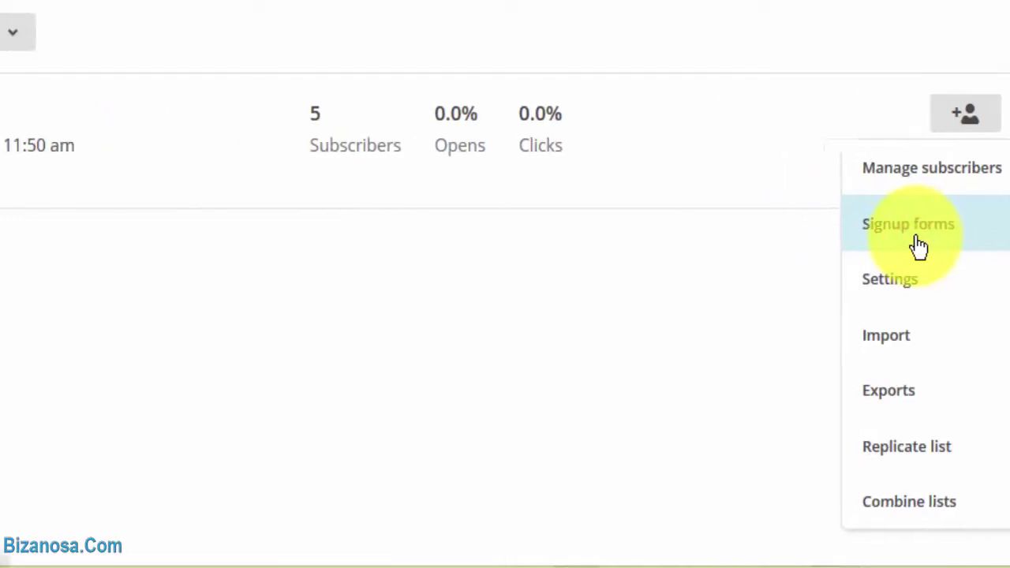
pyautogui.scroll(-3, 506, 284)
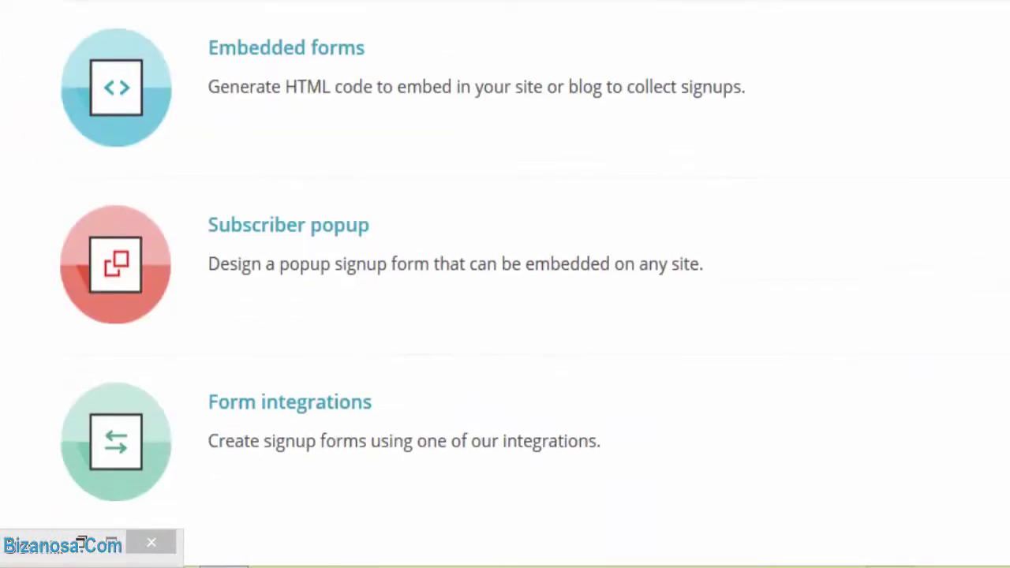
pyautogui.scroll(-1, 505, 284)
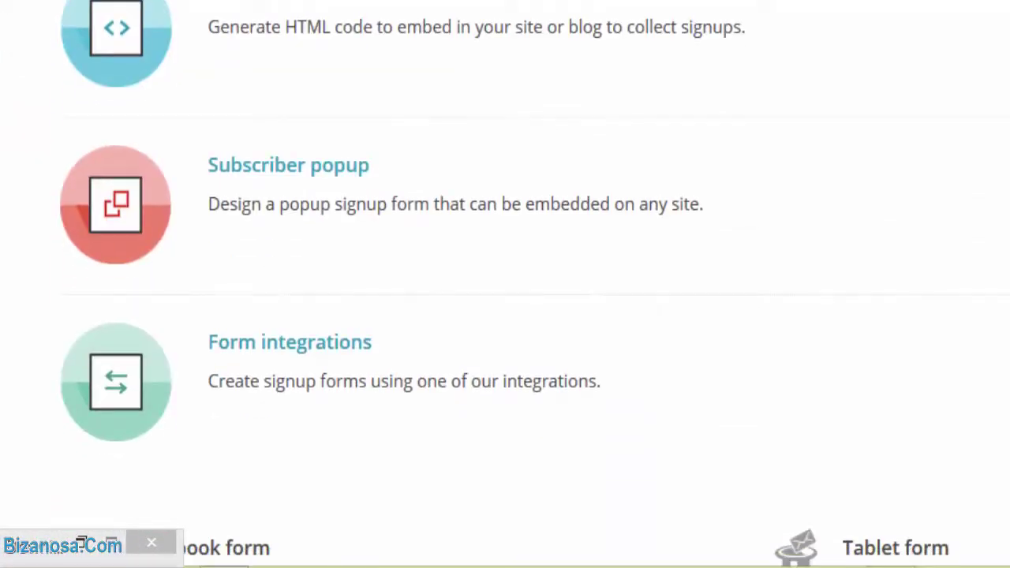
pyautogui.click(266, 166)
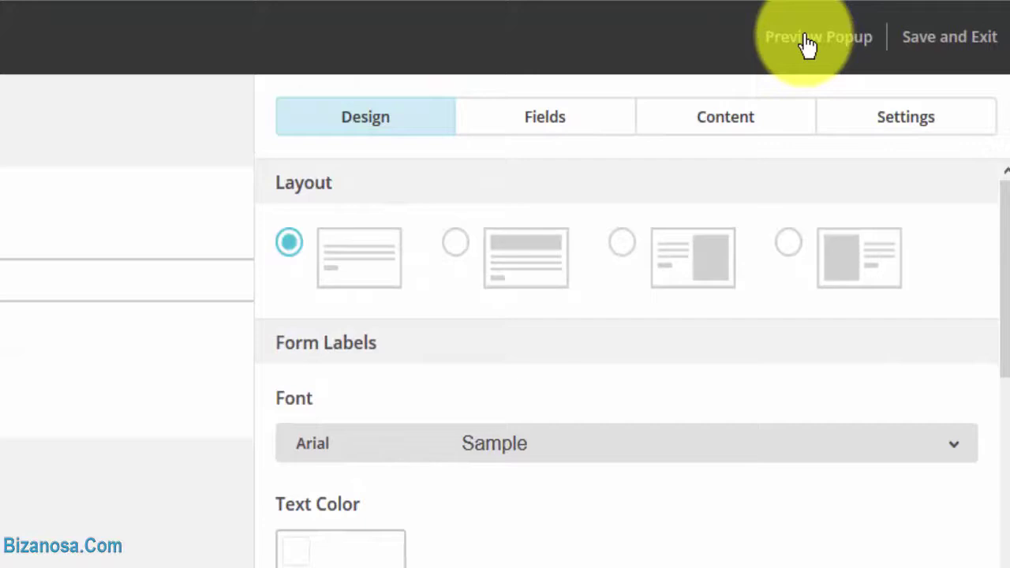
# Preview the default popup, close the preview, and choose the layout with the image to the right of the form.
pyautogui.click(806, 40)
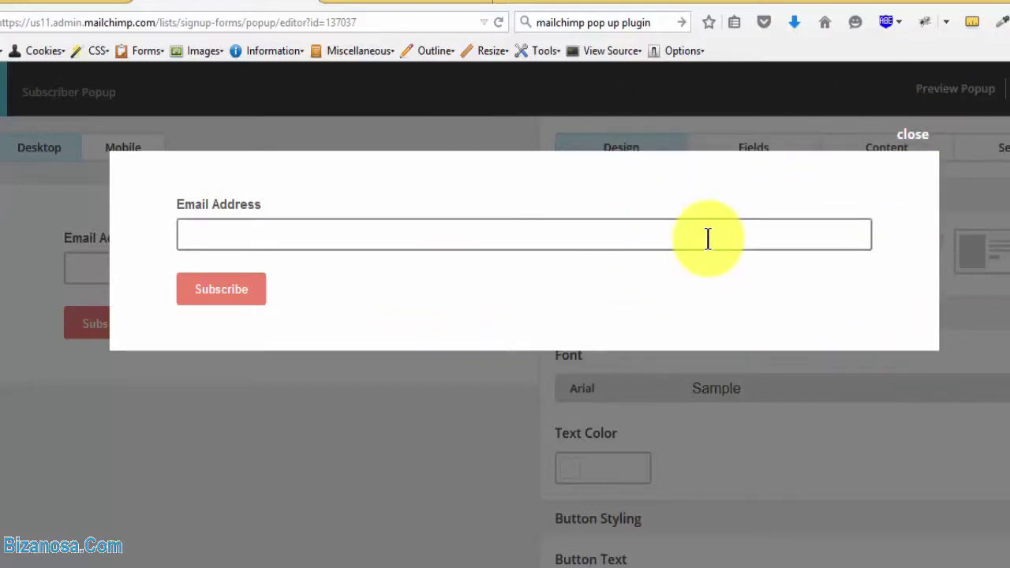
pyautogui.click(914, 139)
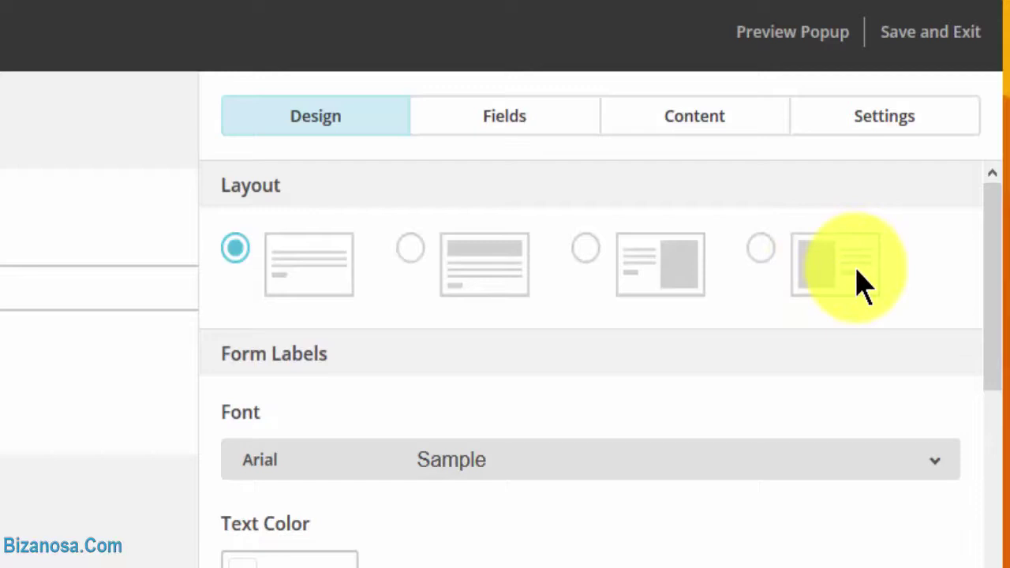
pyautogui.click(583, 252)
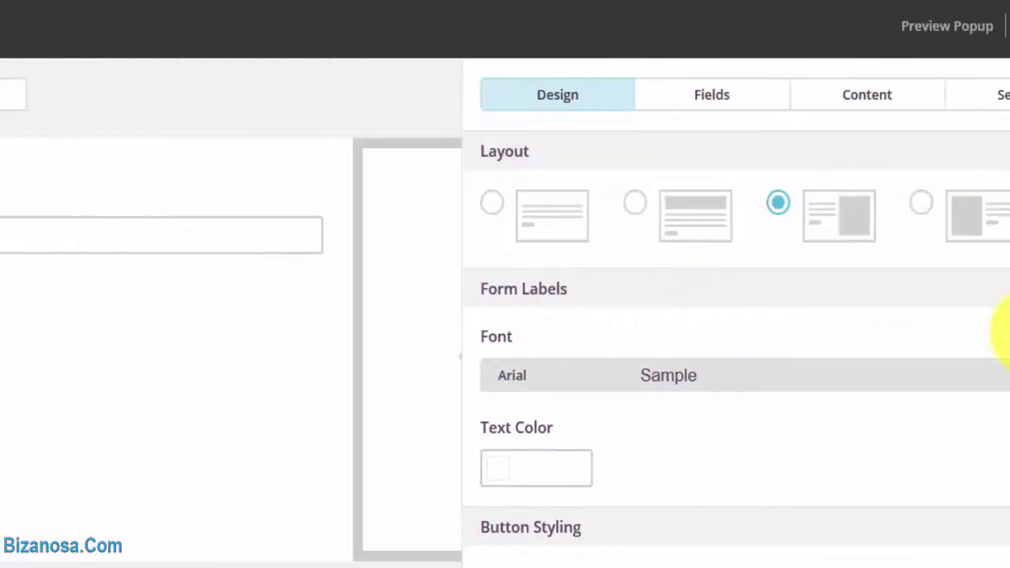
# Turn on Full Width for the popup's Subscribe button in the button styling.
pyautogui.moveTo(1001, 207); pyautogui.dragTo(999, 267)
pyautogui.moveTo(996, 304); pyautogui.dragTo(997, 314)
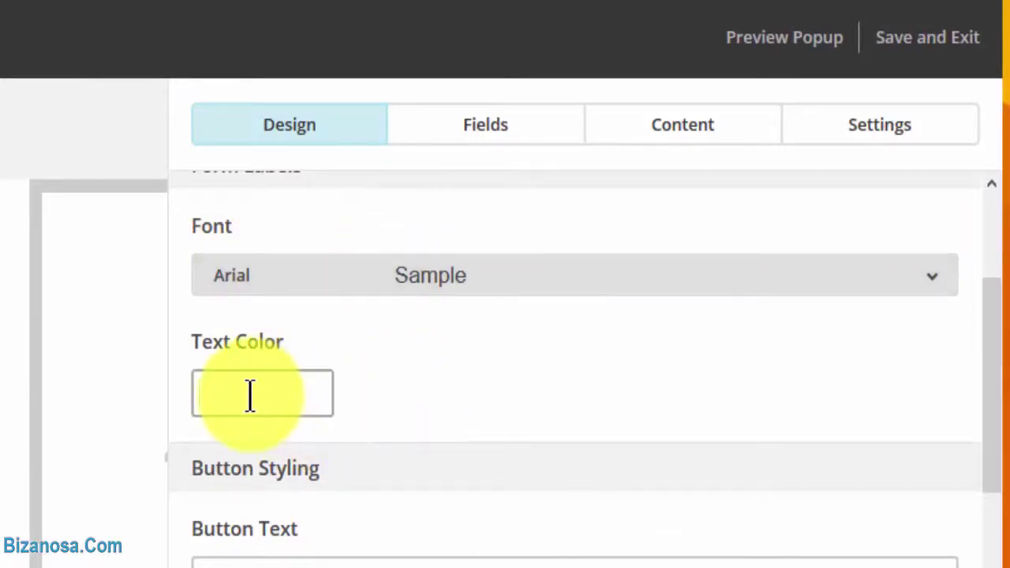
pyautogui.scroll(-4, 986, 462)
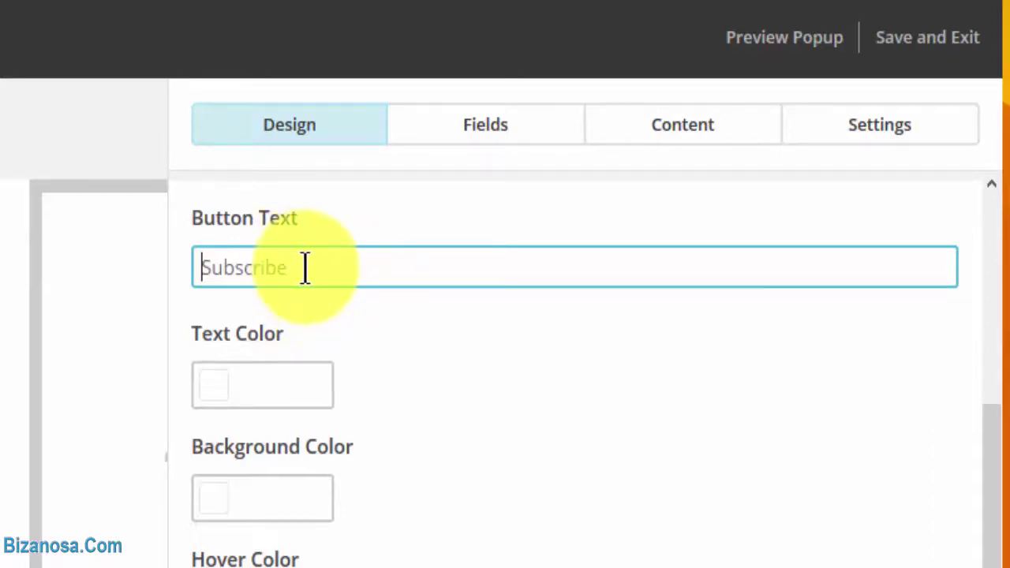
pyautogui.click(300, 266)
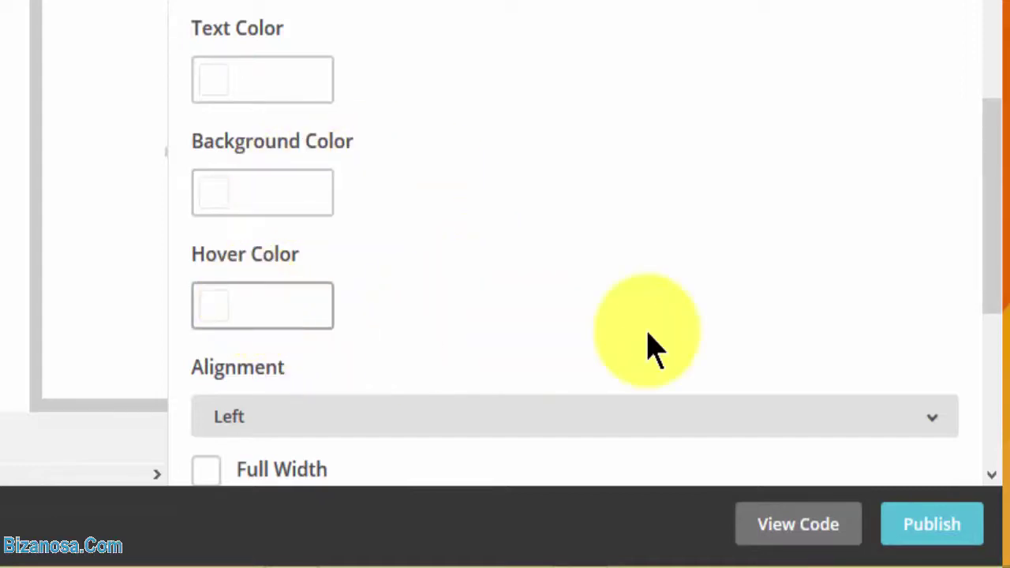
pyautogui.click(988, 176)
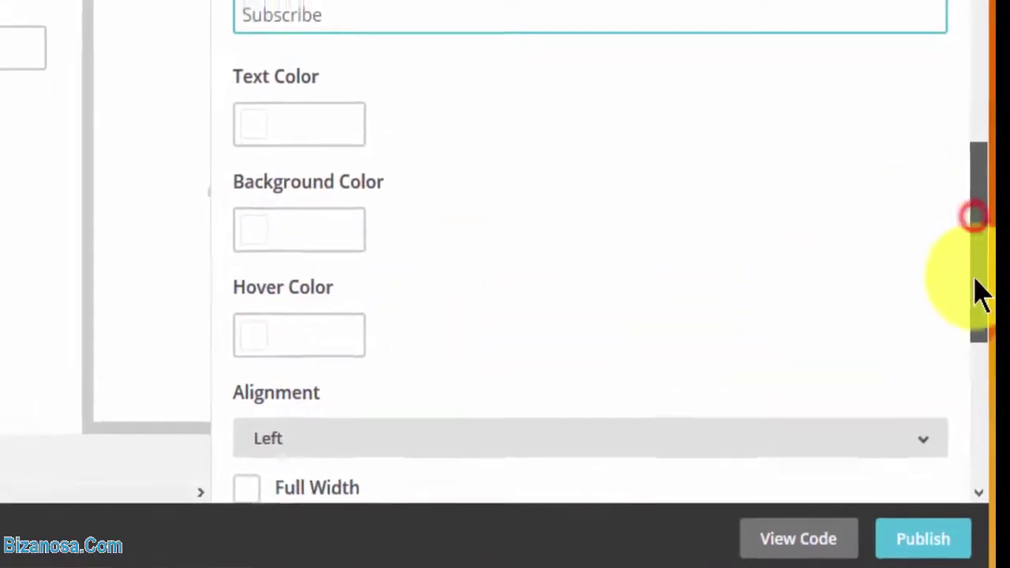
pyautogui.moveTo(981, 294); pyautogui.dragTo(979, 458)
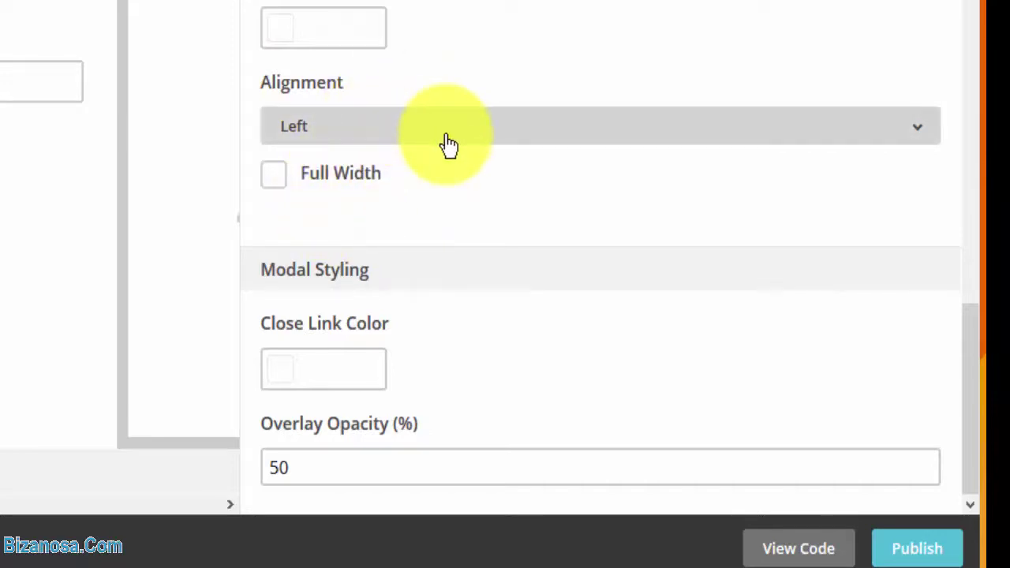
pyautogui.click(398, 130)
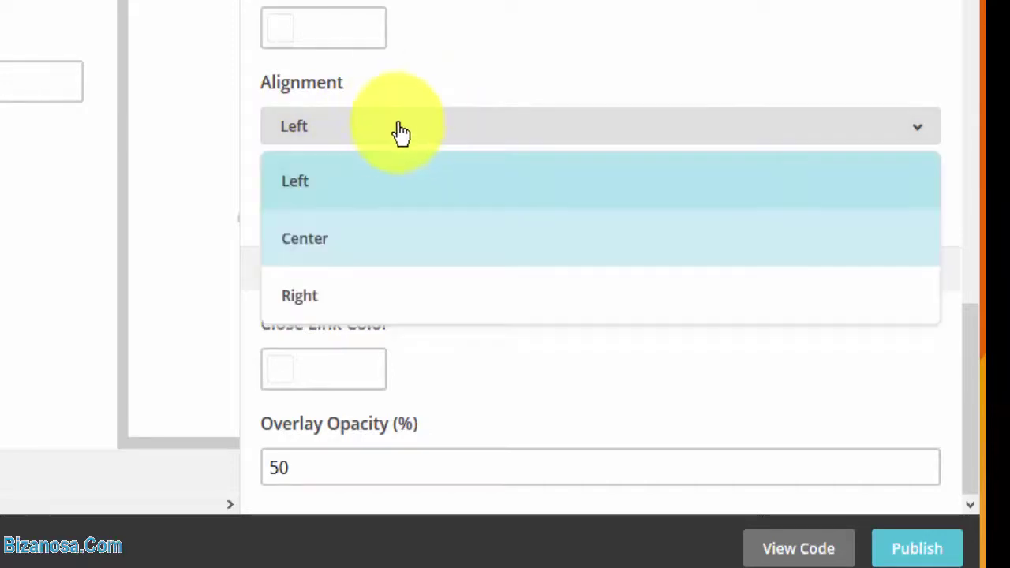
pyautogui.click(401, 129)
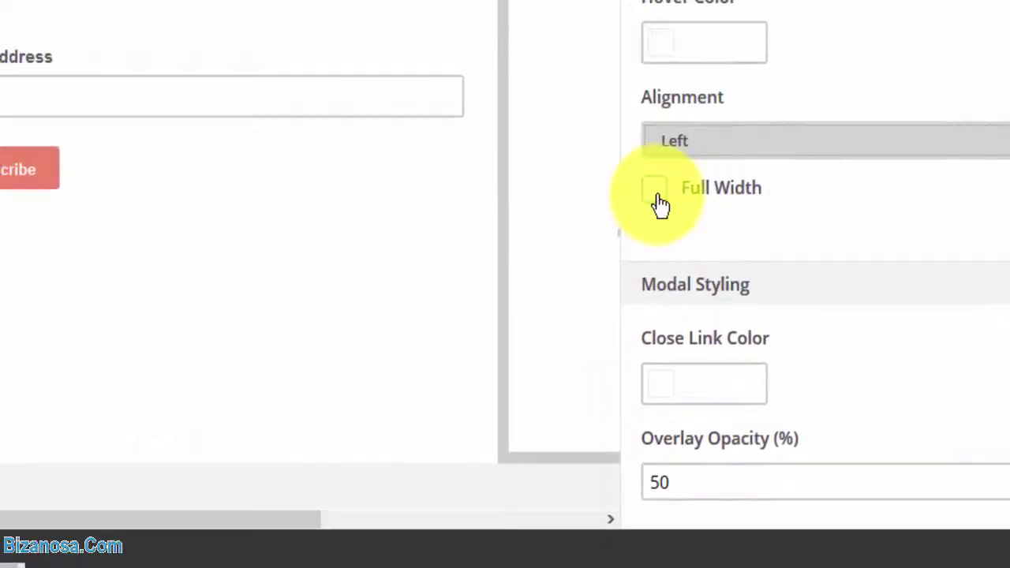
pyautogui.click(483, 185)
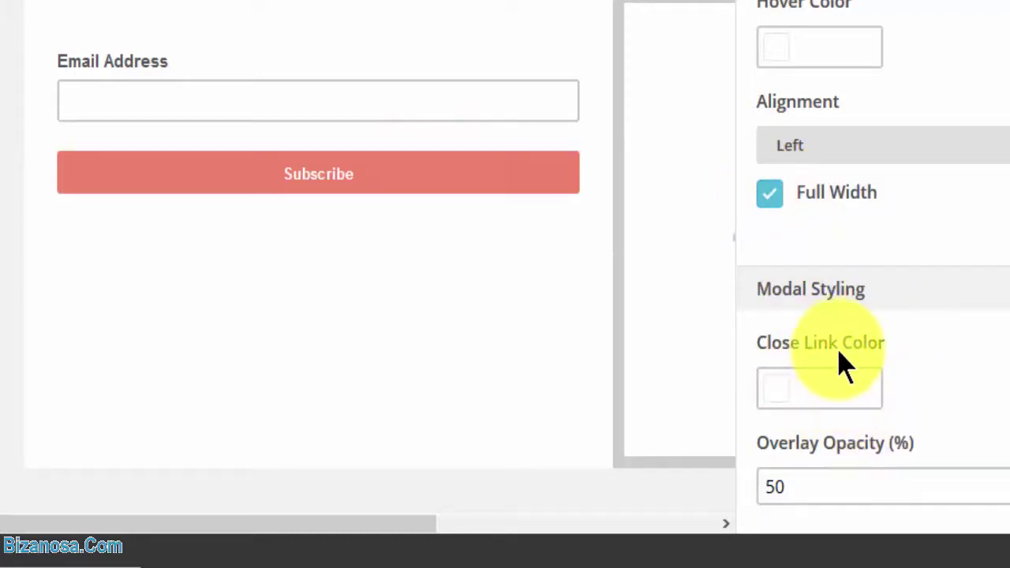
pyautogui.click(828, 384)
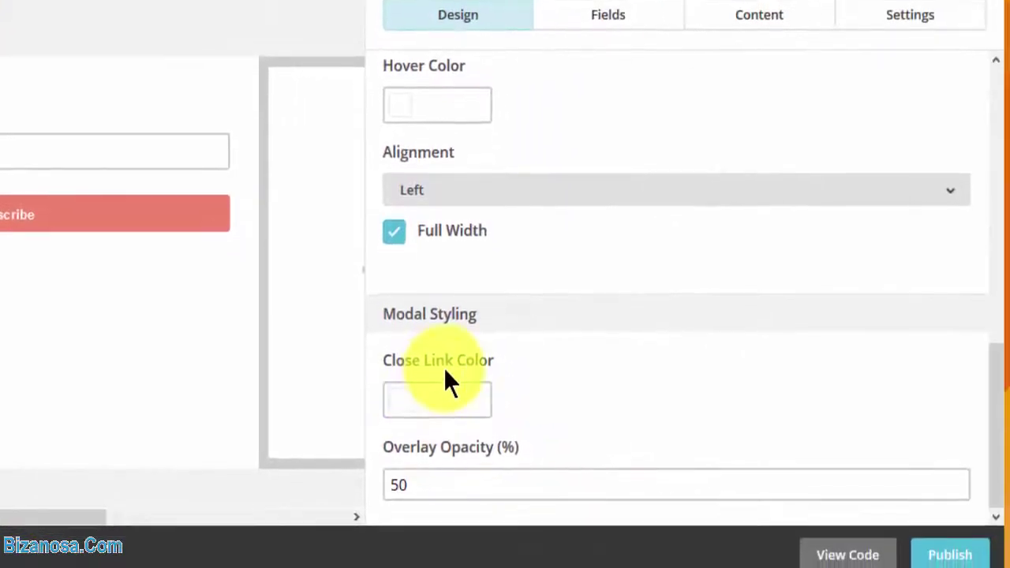
pyautogui.click(483, 411)
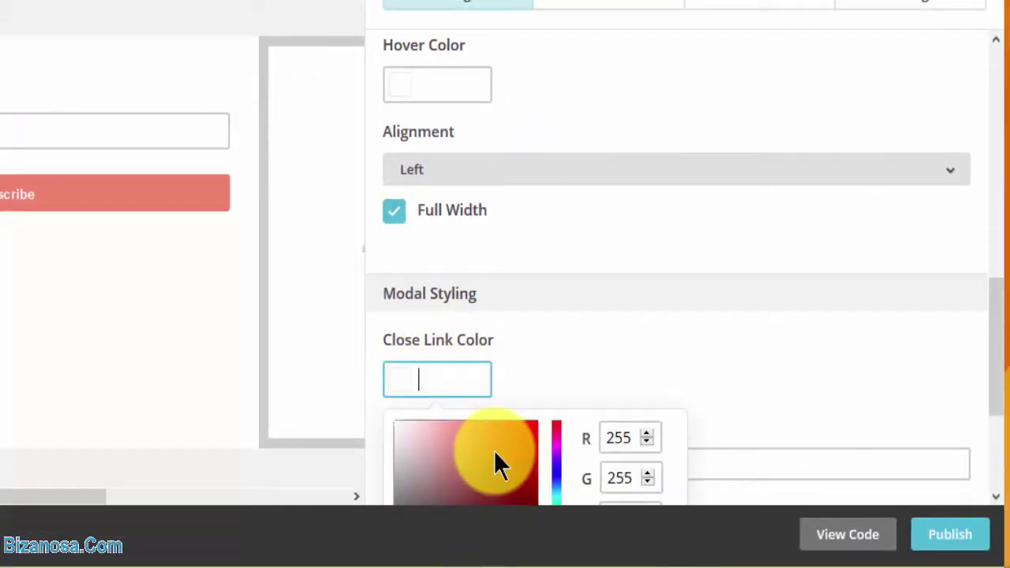
pyautogui.click(523, 375)
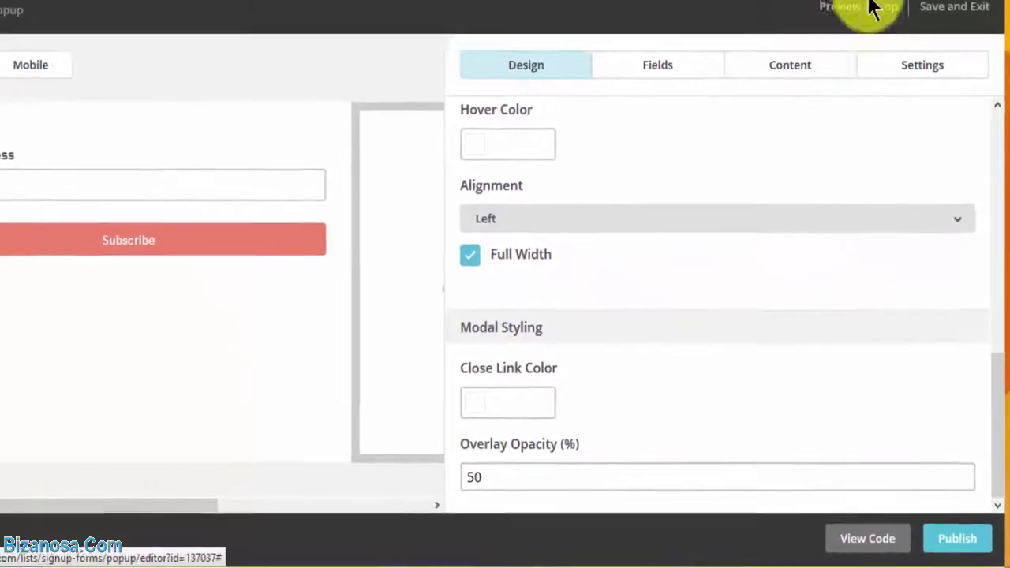
# Preview the popup, close the preview, and set the modal overlay opacity to 90%.
pyautogui.click(868, 8)
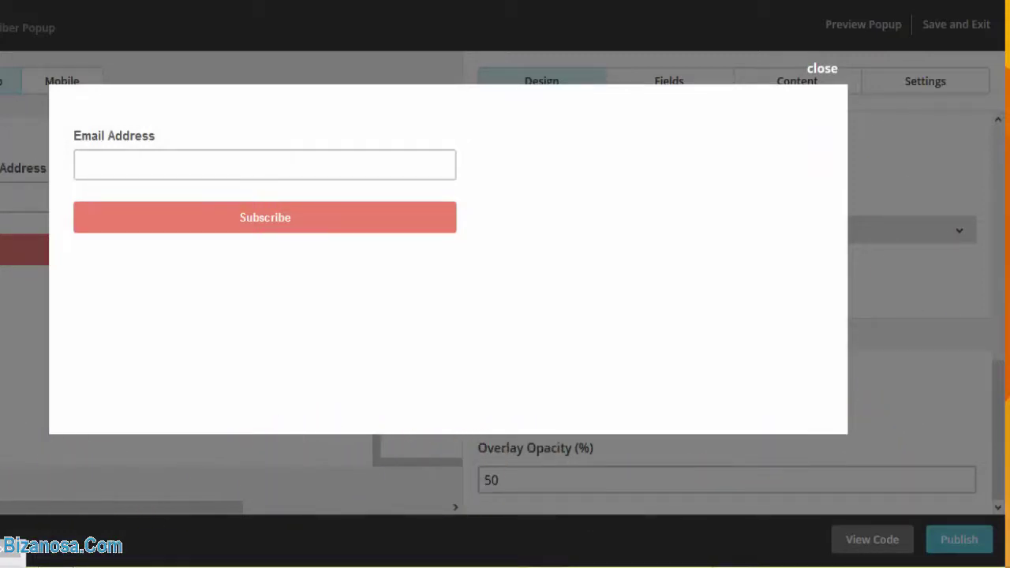
pyautogui.click(823, 70)
pyautogui.click(541, 480)
pyautogui.press('BackSpace')
pyautogui.press('BackSpace')
pyautogui.click(483, 479)
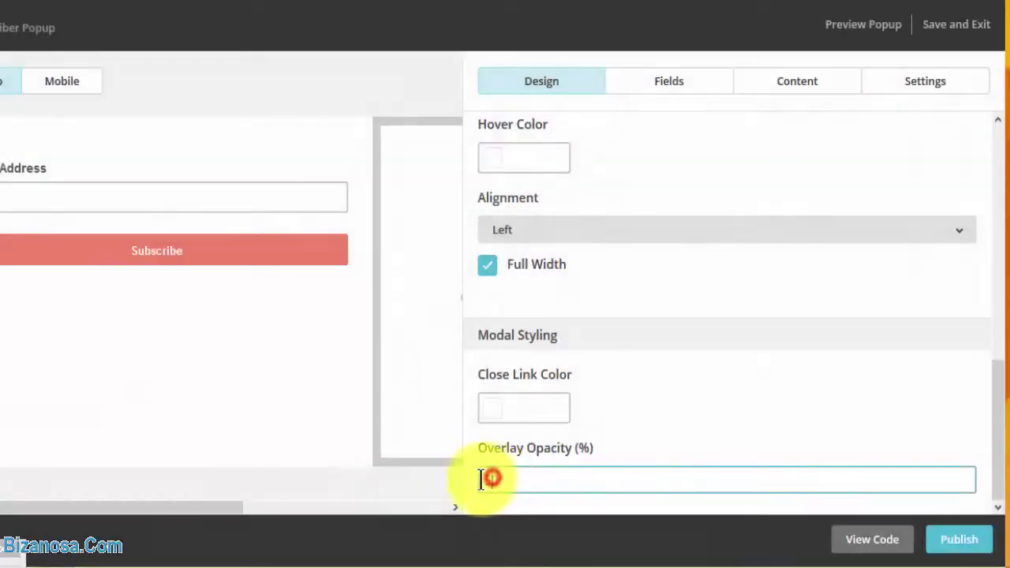
pyautogui.write('90')
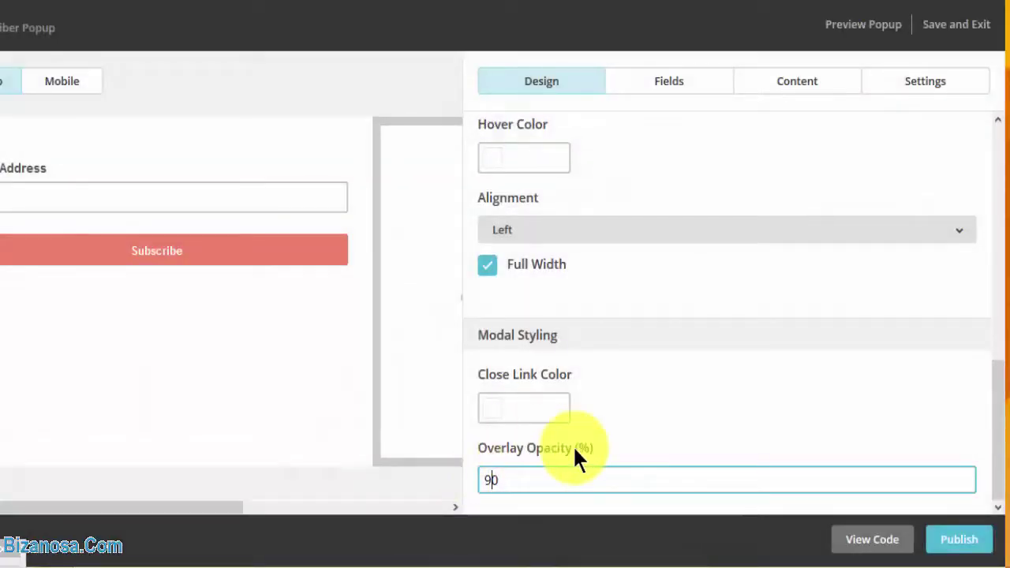
# Preview the darker overlay, close the preview, and set the overlay opacity to 40%.
pyautogui.click(851, 35)
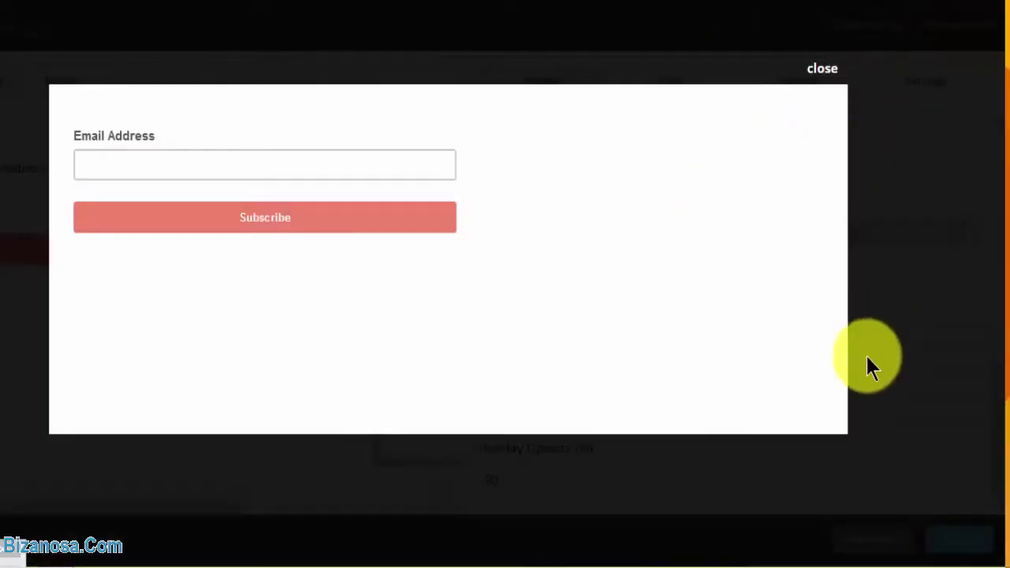
pyautogui.click(826, 69)
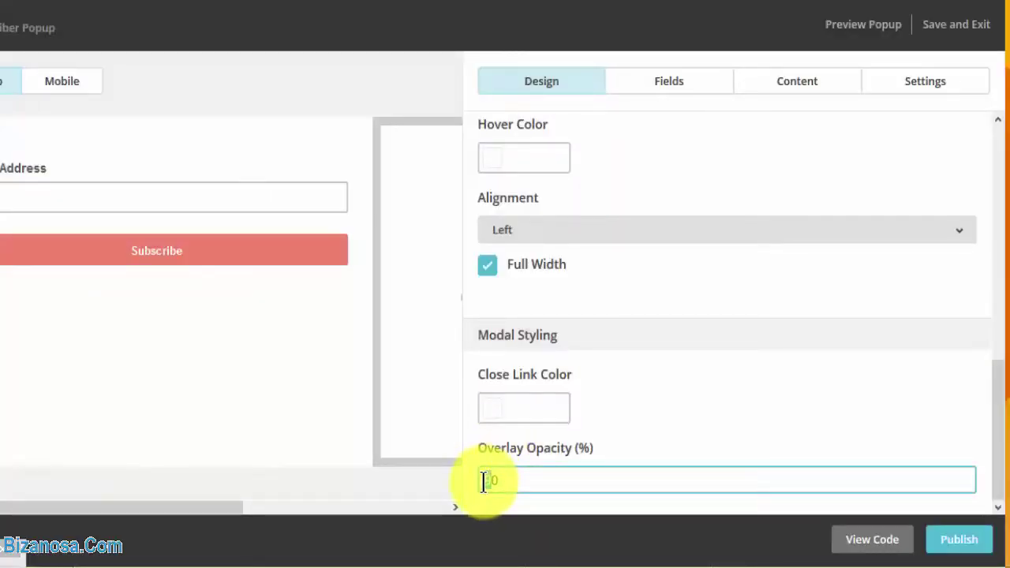
pyautogui.write('40')
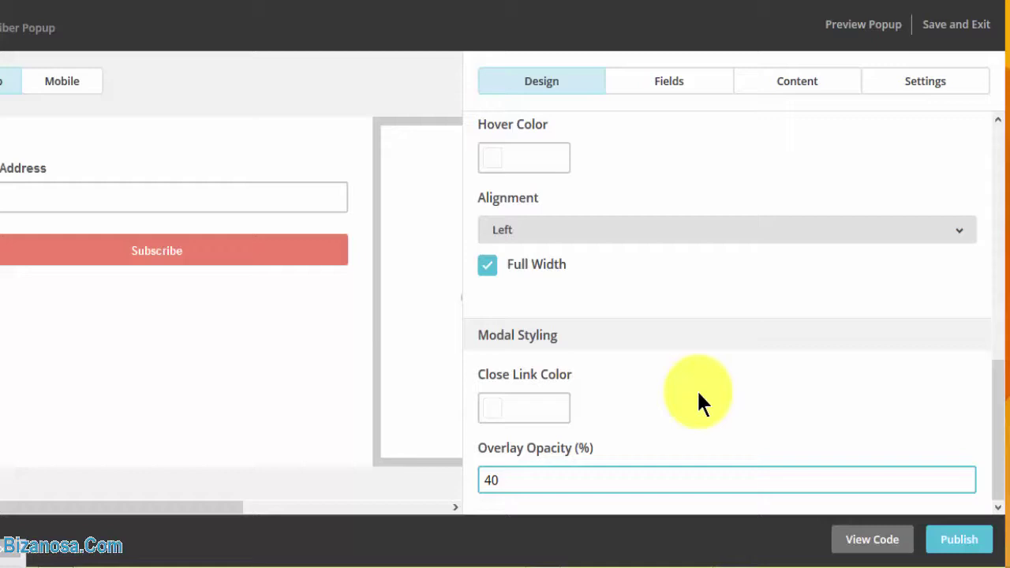
# Add the First Name and Second Name fields to the popup form.
pyautogui.moveTo(999, 410); pyautogui.dragTo(993, 153)
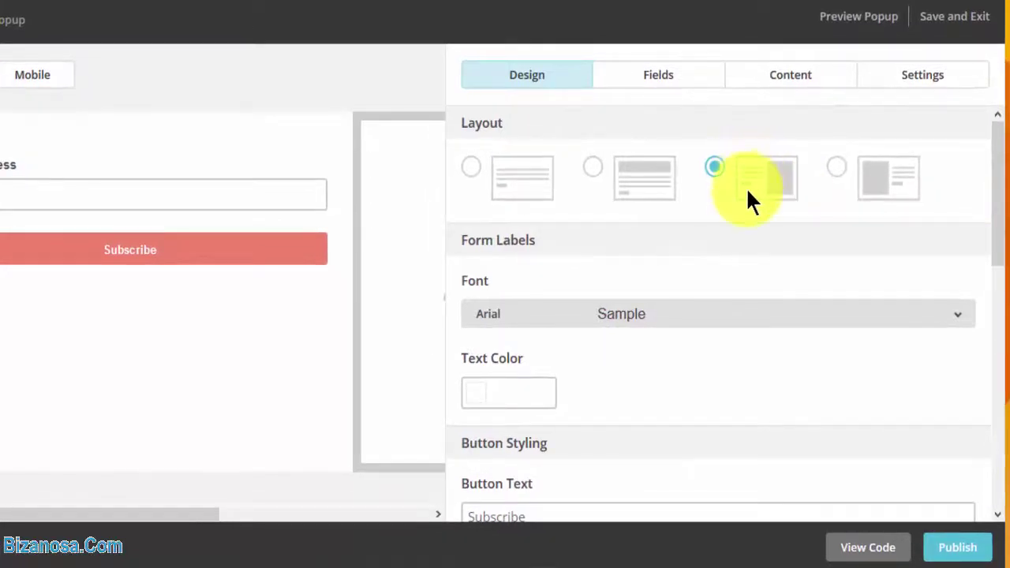
pyautogui.click(652, 77)
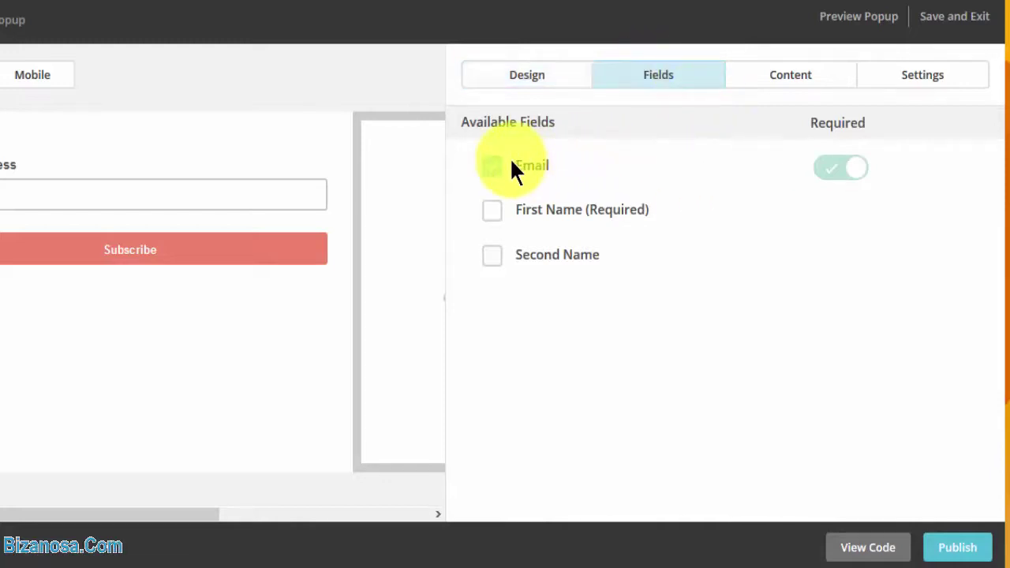
pyautogui.click(495, 215)
pyautogui.click(493, 260)
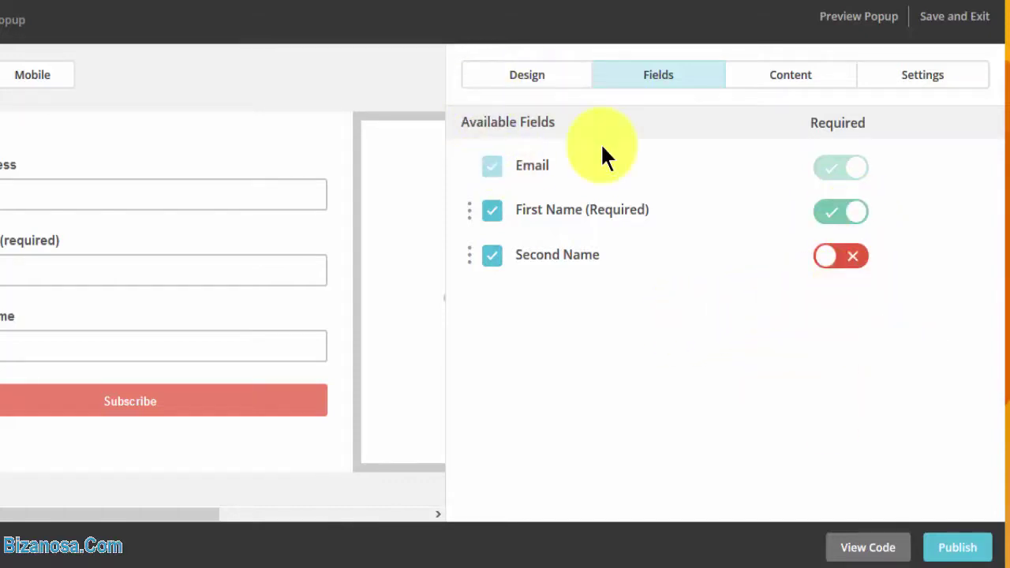
# Fill the popup's image area with the existing bizanosa-business-and-tutorials-website.png file.
pyautogui.click(786, 77)
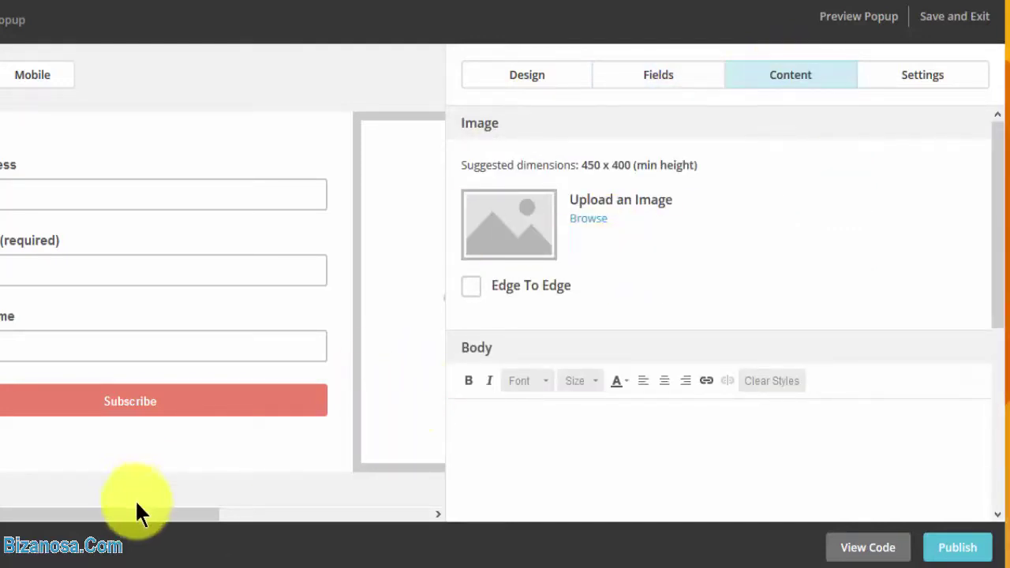
pyautogui.moveTo(144, 513); pyautogui.dragTo(286, 315)
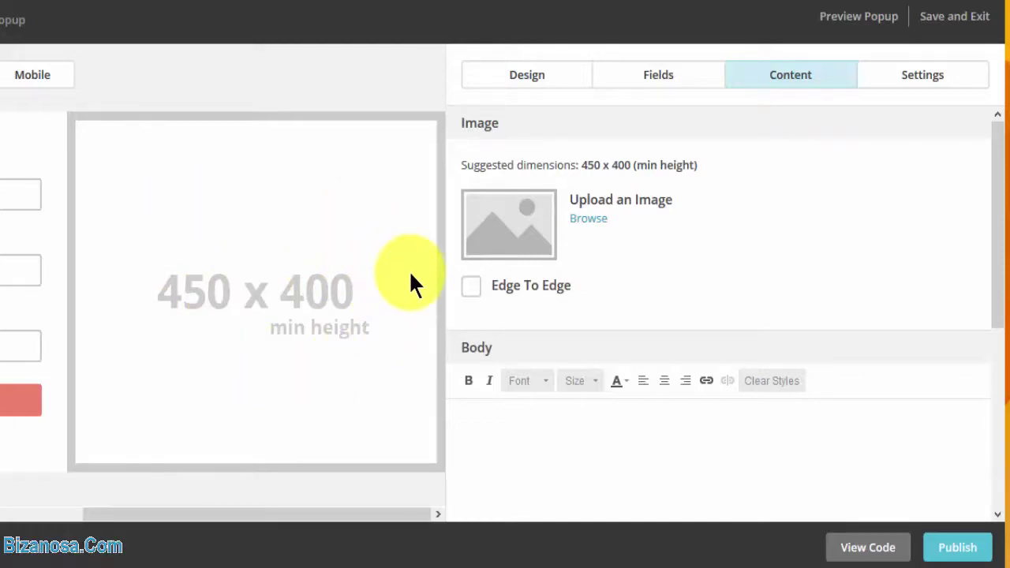
pyautogui.click(590, 229)
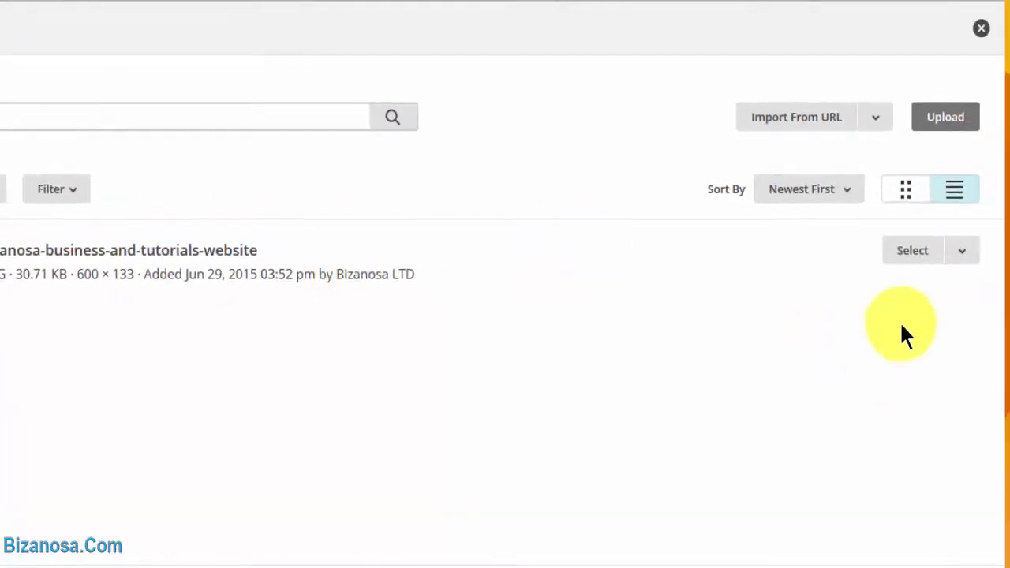
pyautogui.click(908, 251)
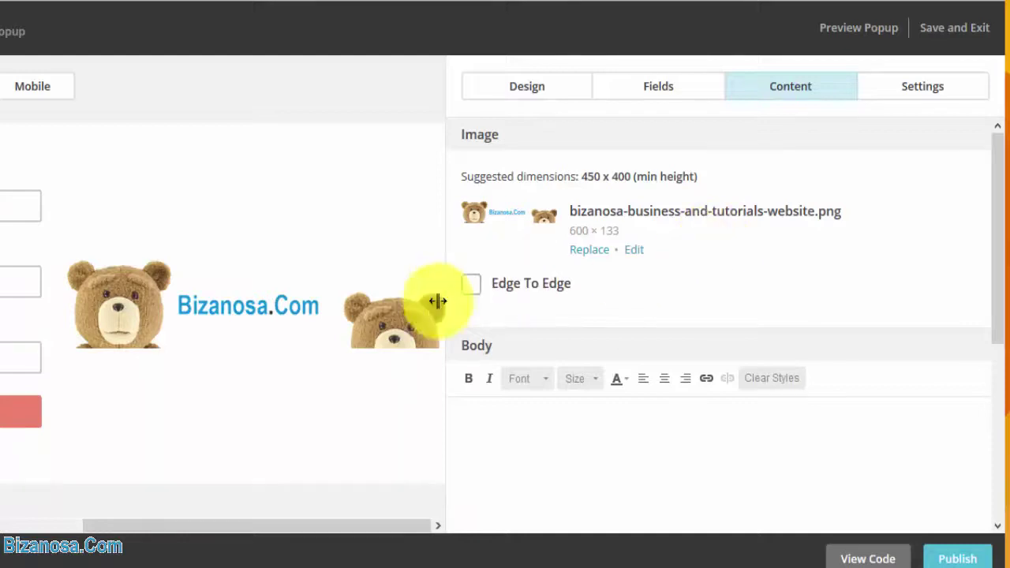
# Enter "Subscribe to get the best free Video Courses" as the popup's body text.
pyautogui.scroll(-1, 985, 248)
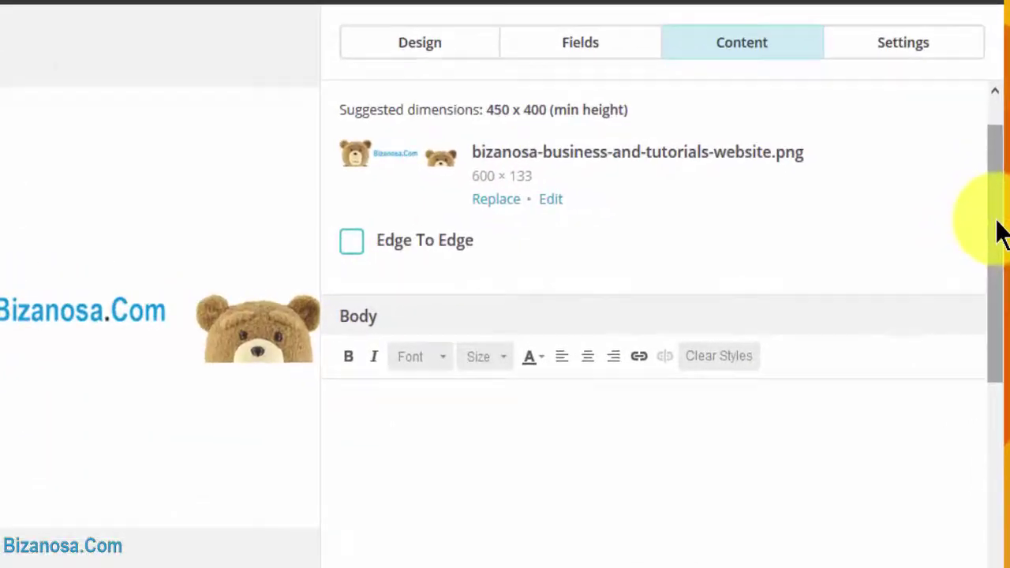
pyautogui.click(156, 365)
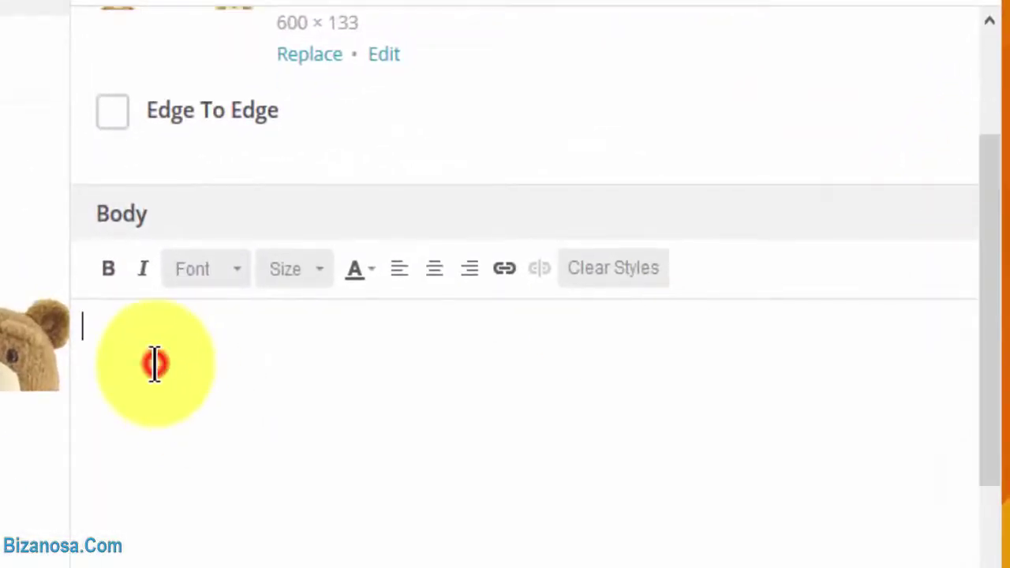
pyautogui.write('Subscribe to get the best free Video Courses')
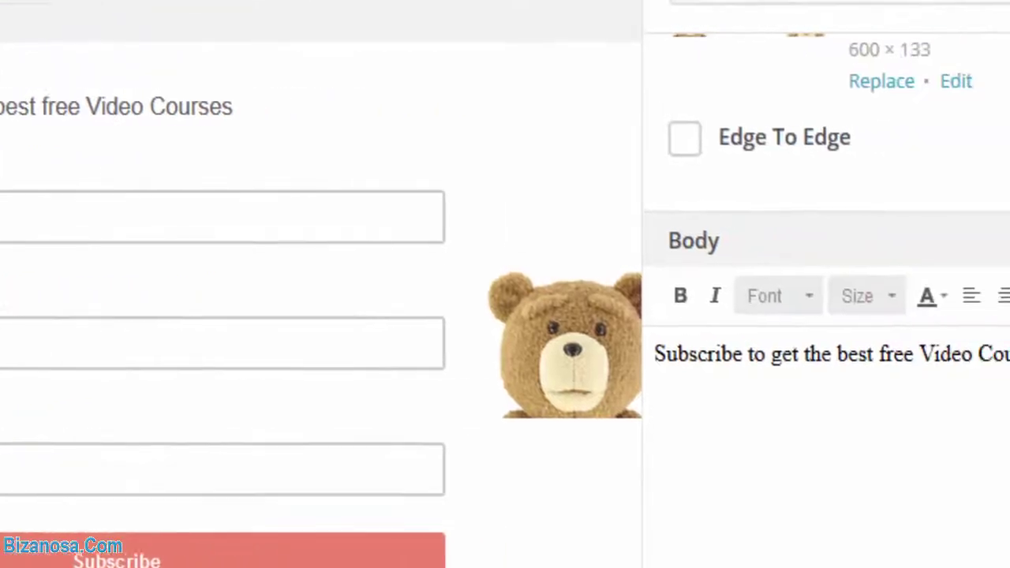
# Make the words "Subscribe", "best" and "Video" bold in the popup's body text.
pyautogui.moveTo(421, 362); pyautogui.dragTo(492, 361)
pyautogui.click(509, 363)
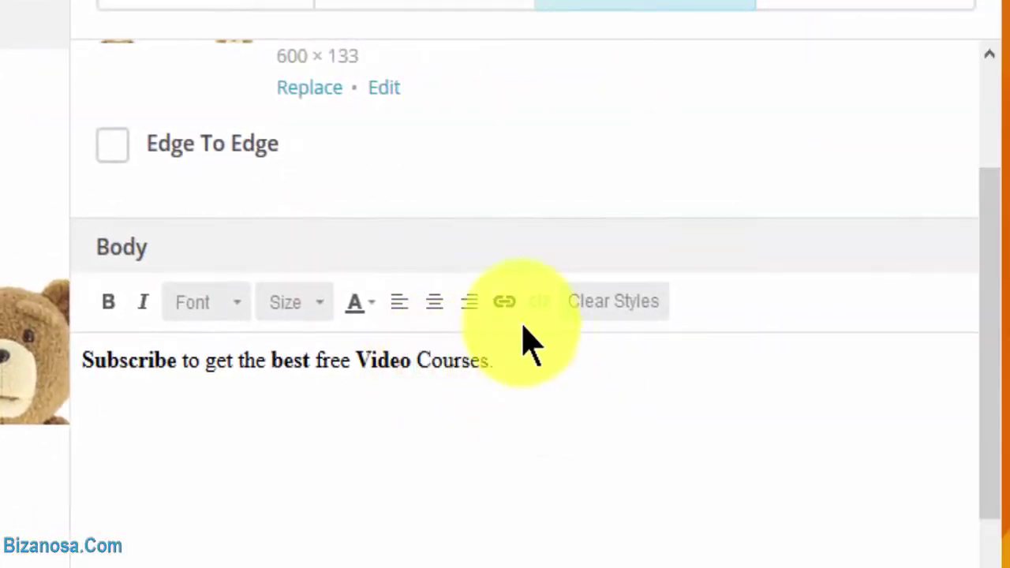
pyautogui.moveTo(501, 362); pyautogui.dragTo(417, 361)
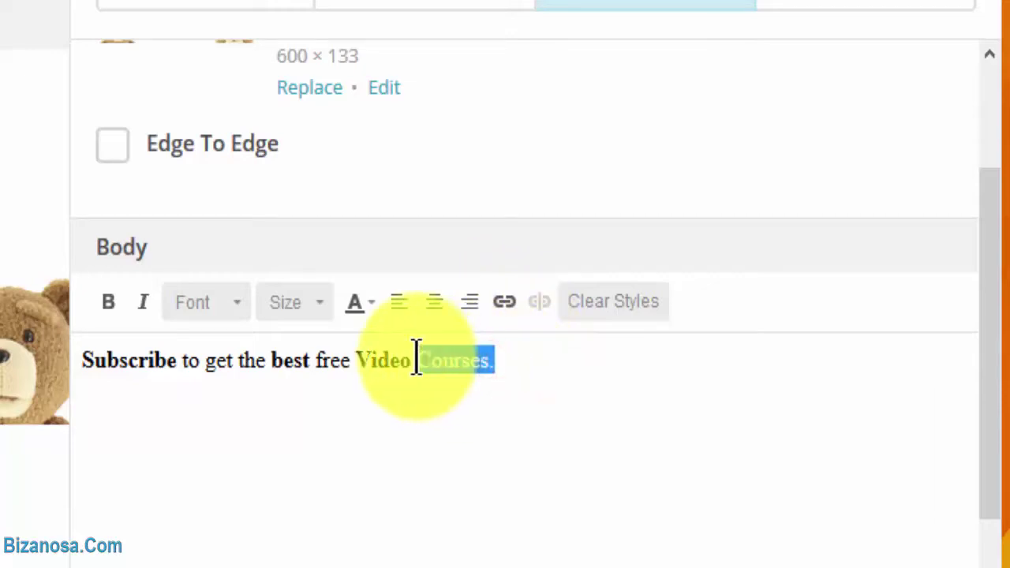
pyautogui.click(504, 303)
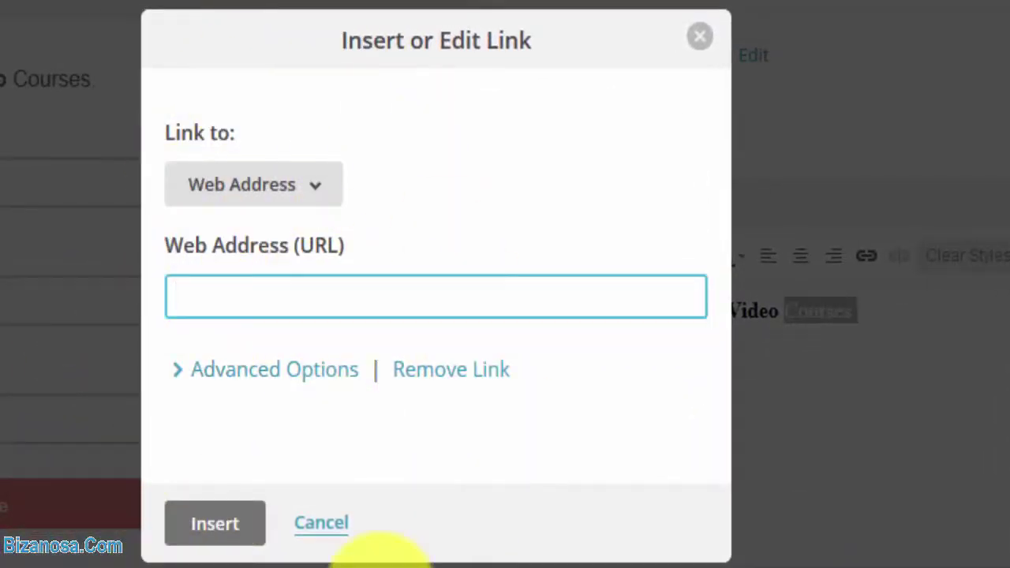
pyautogui.click(702, 43)
# Enter "We will not spam thee." as the popup's footer text.
pyautogui.scroll(-4, 982, 442)
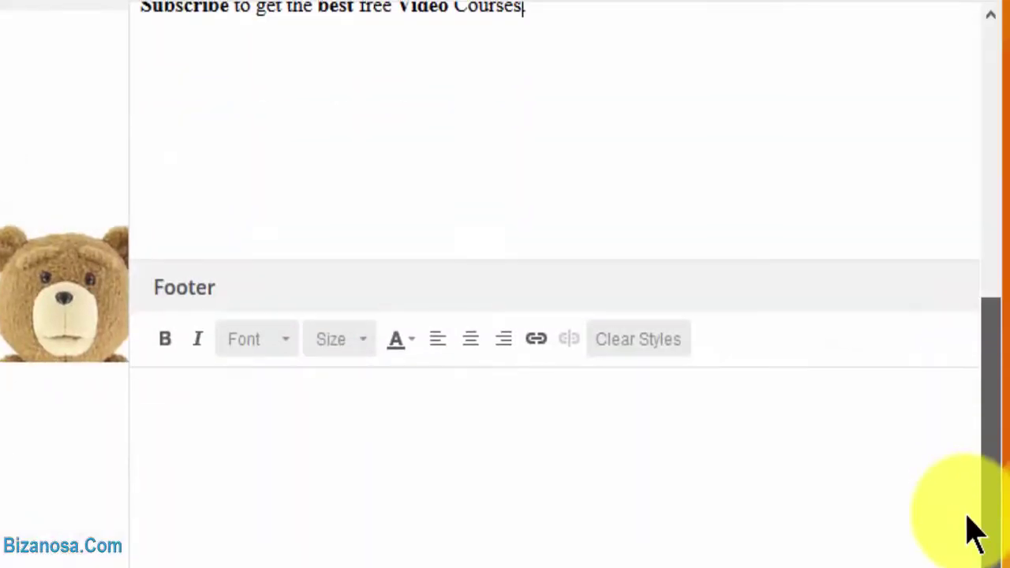
pyautogui.scroll(1, 973, 426)
pyautogui.scroll(-1, 969, 430)
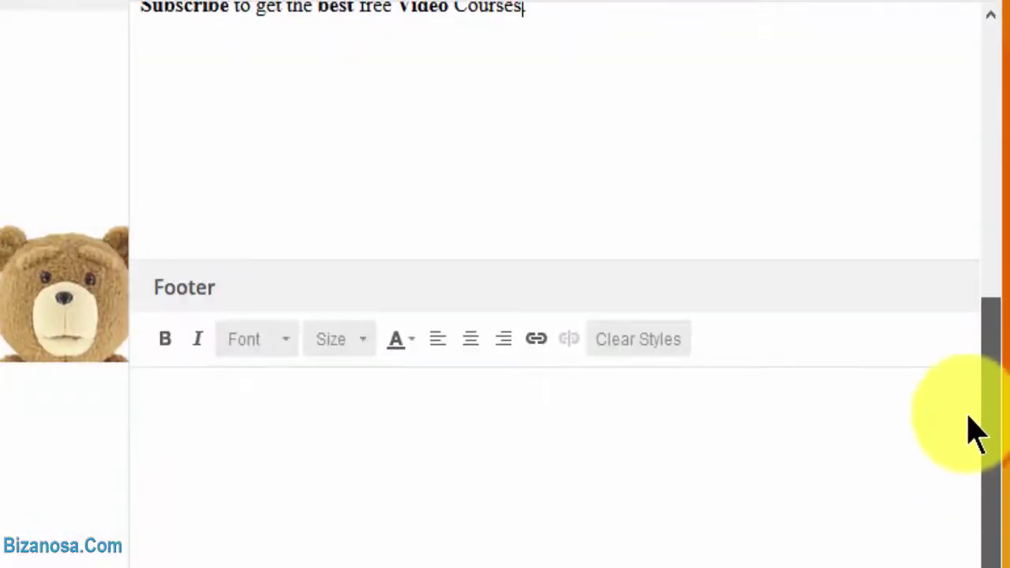
pyautogui.scroll(2, 969, 395)
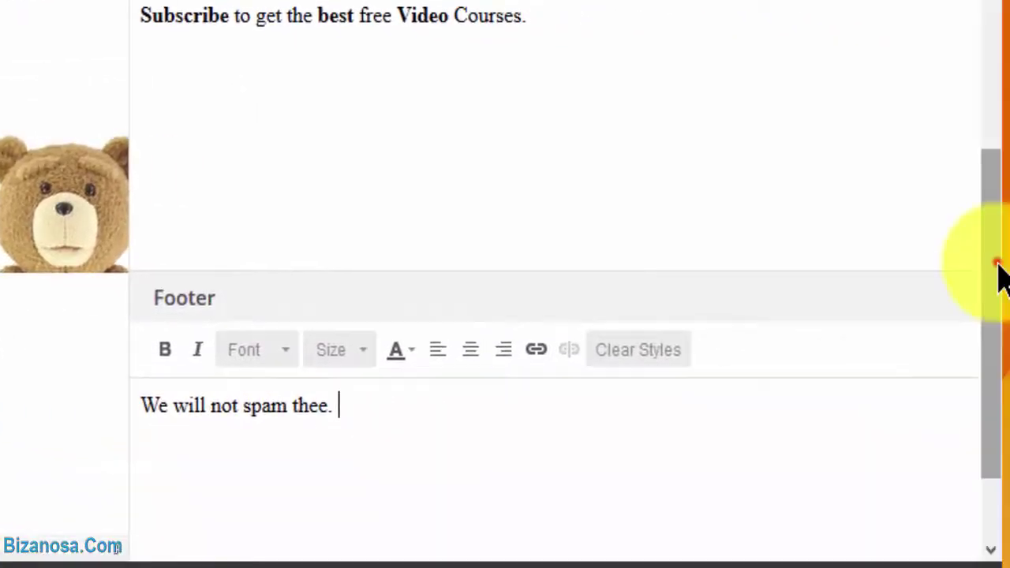
# Set the popup delay to 2 seconds in the modal settings.
pyautogui.moveTo(999, 271); pyautogui.dragTo(988, 124)
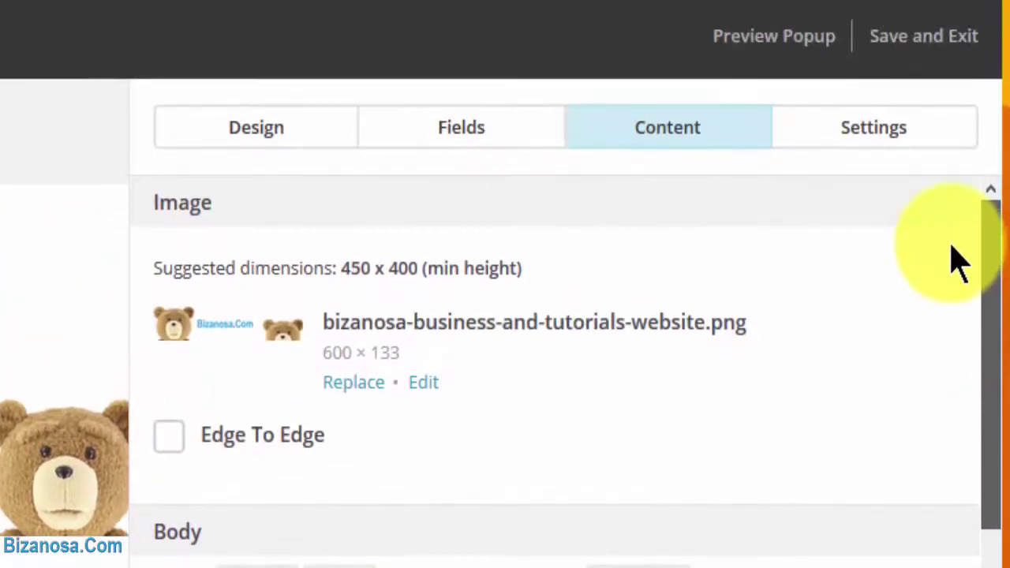
pyautogui.click(850, 134)
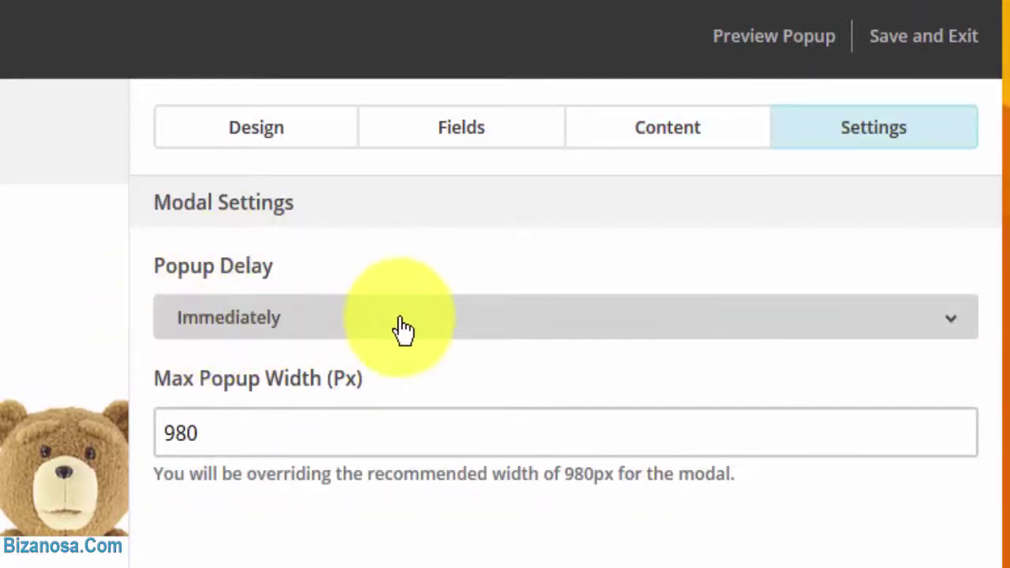
pyautogui.click(951, 317)
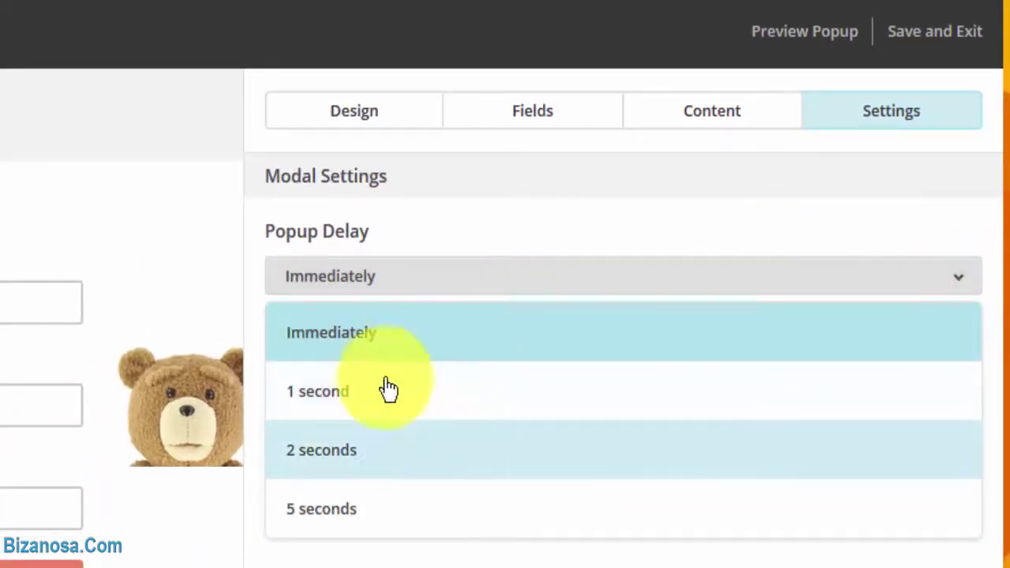
pyautogui.click(378, 471)
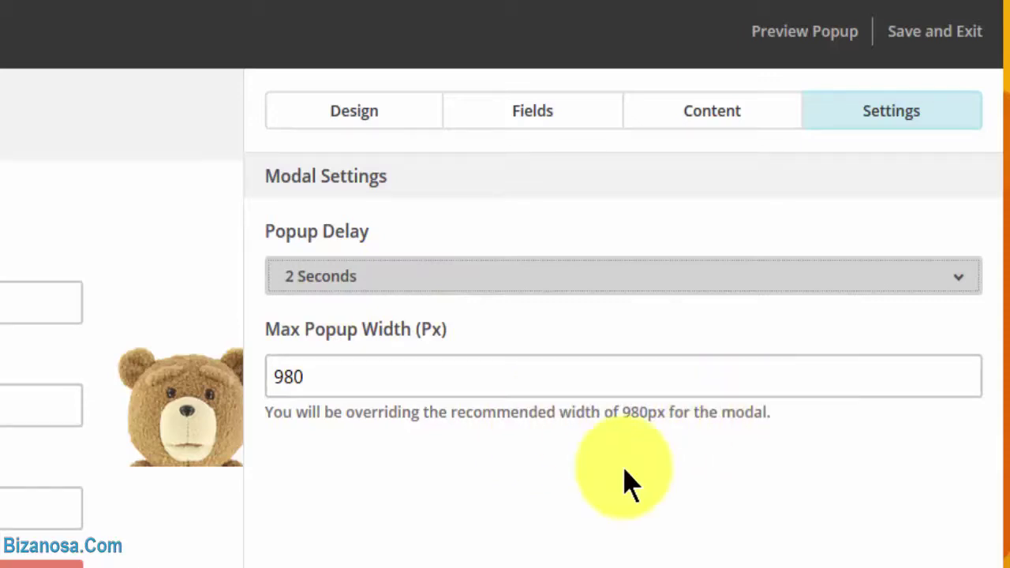
pyautogui.doubleClick(316, 378)
pyautogui.press('BackSpace')
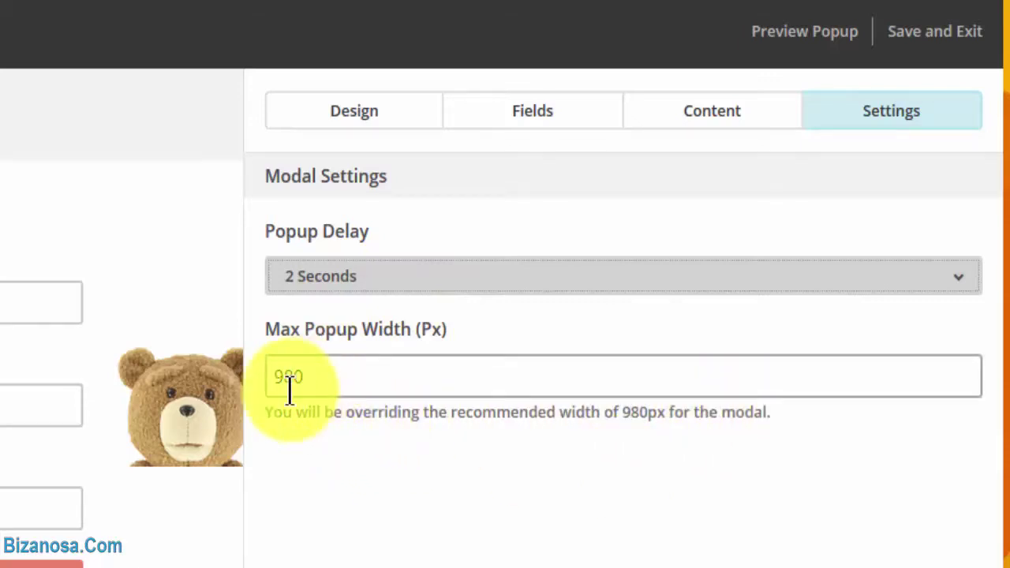
pyautogui.click(323, 376)
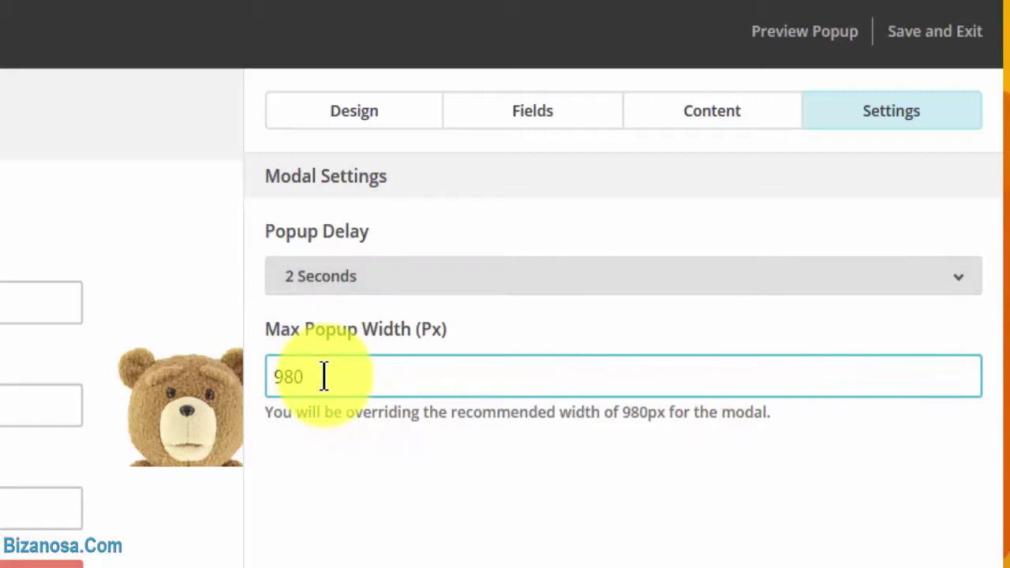
pyautogui.moveTo(314, 377); pyautogui.dragTo(226, 367)
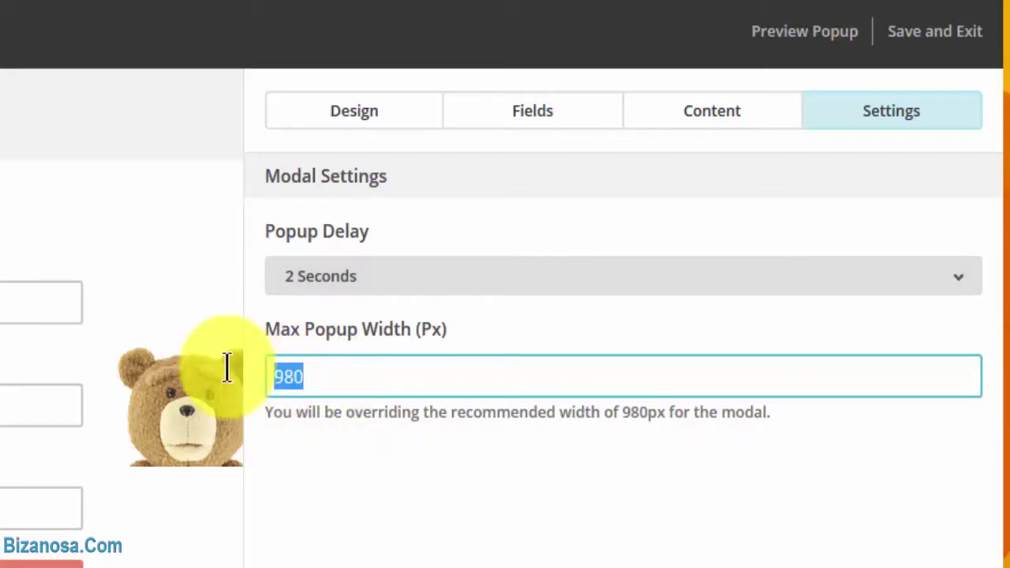
pyautogui.click(305, 368)
pyautogui.click(344, 492)
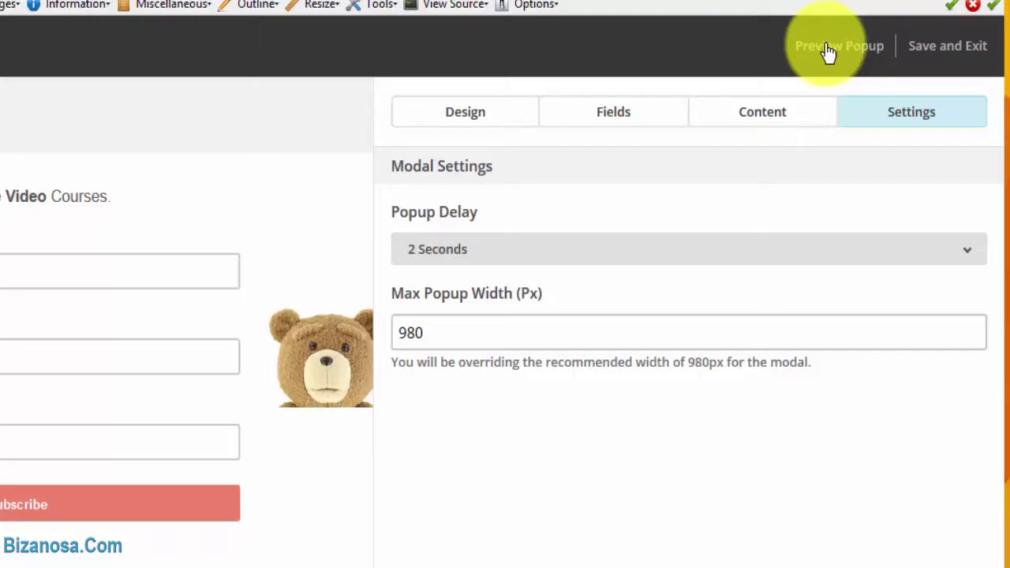
# Preview the popup, close the preview, and publish the changes to the subscriber popup form.
pyautogui.click(829, 51)
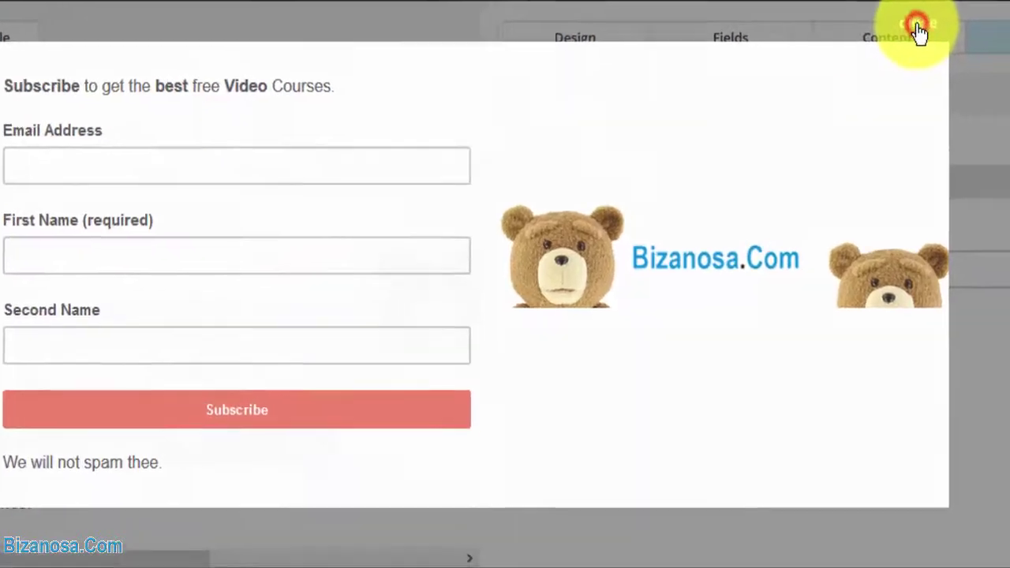
pyautogui.click(956, 70)
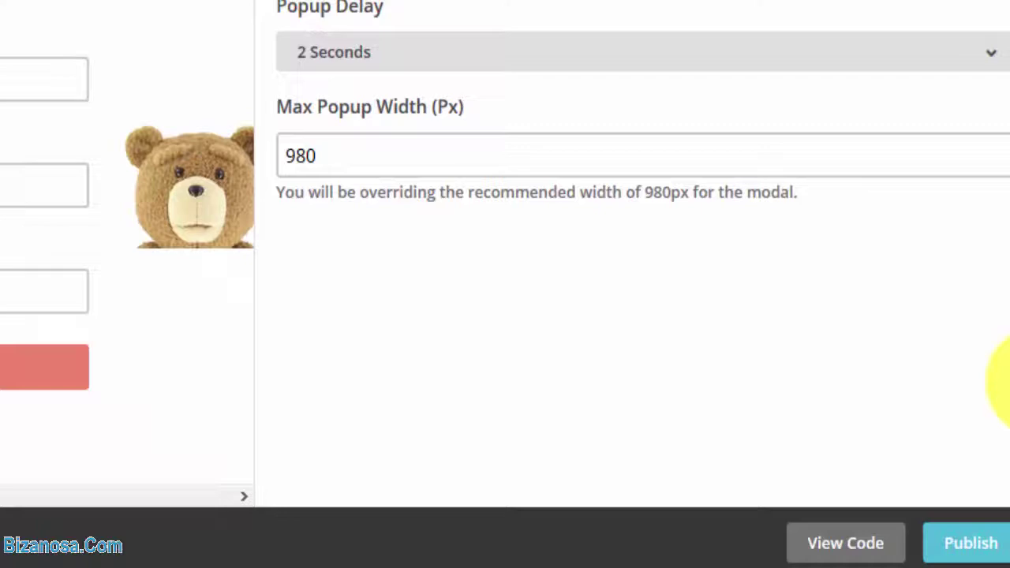
pyautogui.click(936, 524)
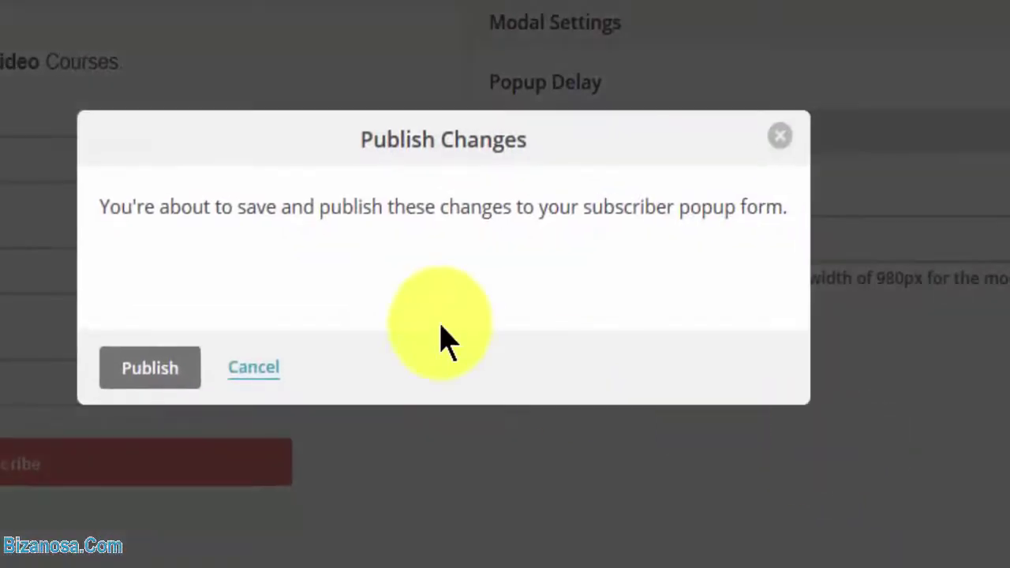
pyautogui.click(150, 368)
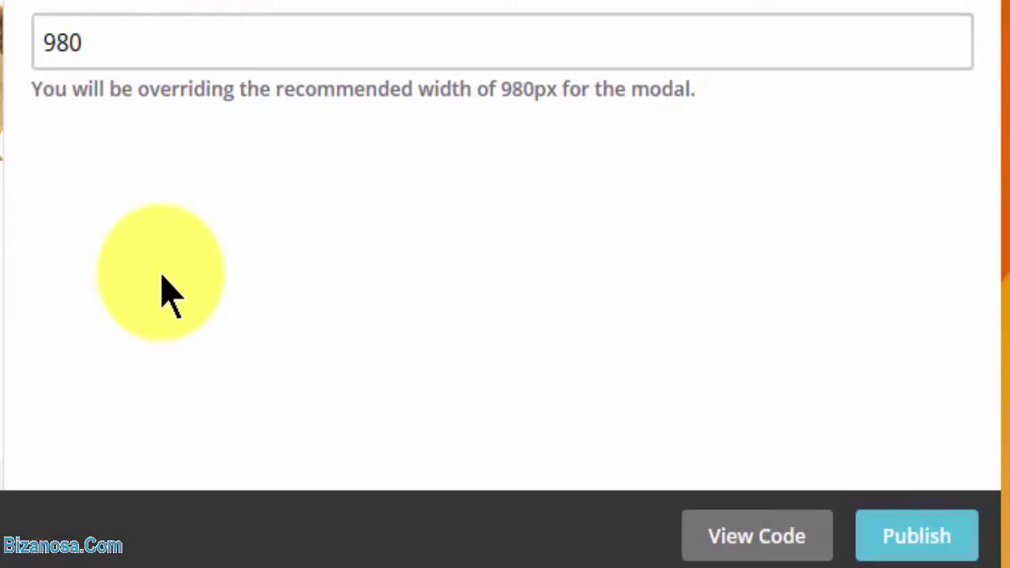
# Copy the popup form's complete embed code and close the code dialog.
pyautogui.click(762, 537)
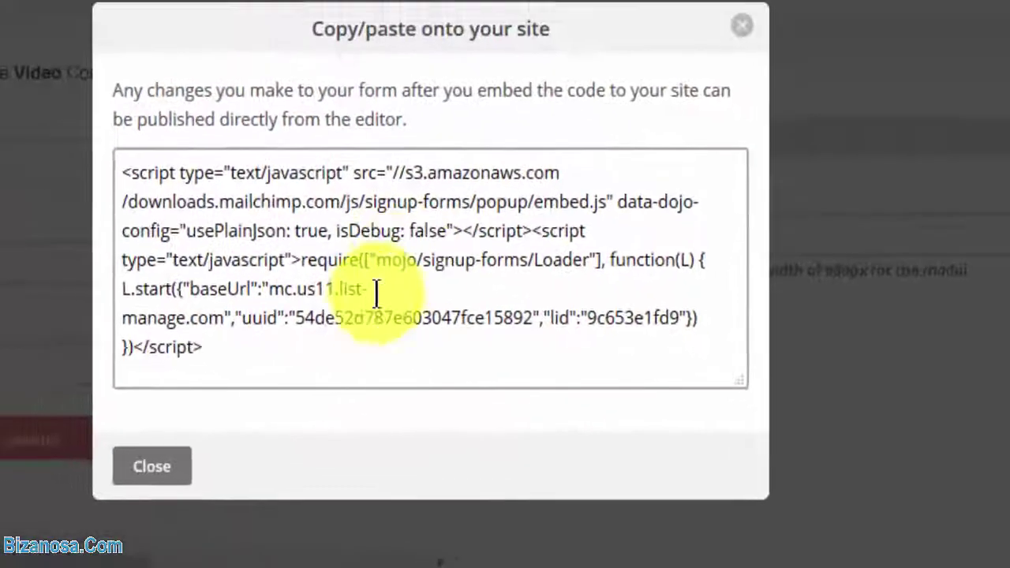
pyautogui.click(412, 373)
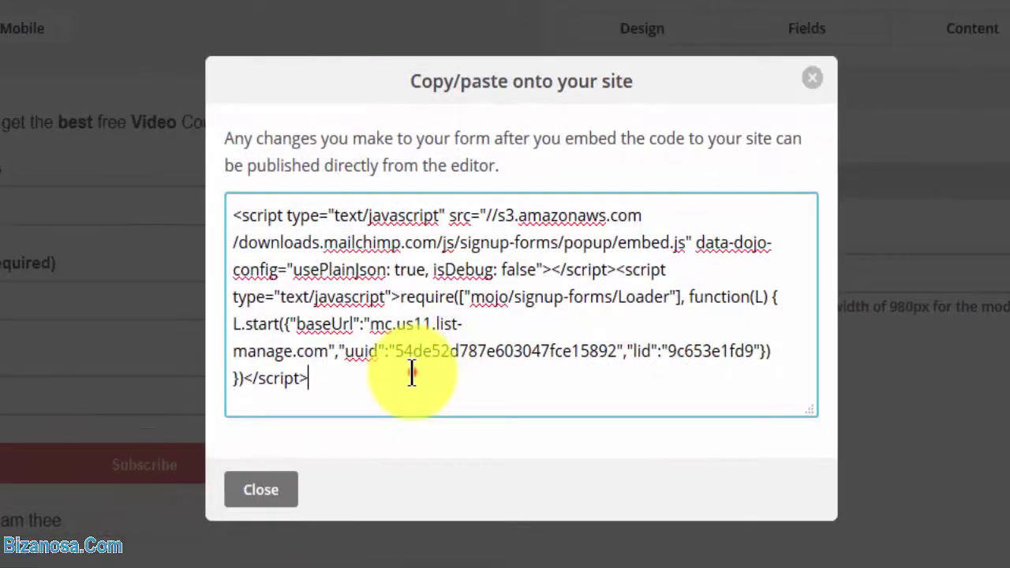
pyautogui.hotkey('ctrl', 'a')
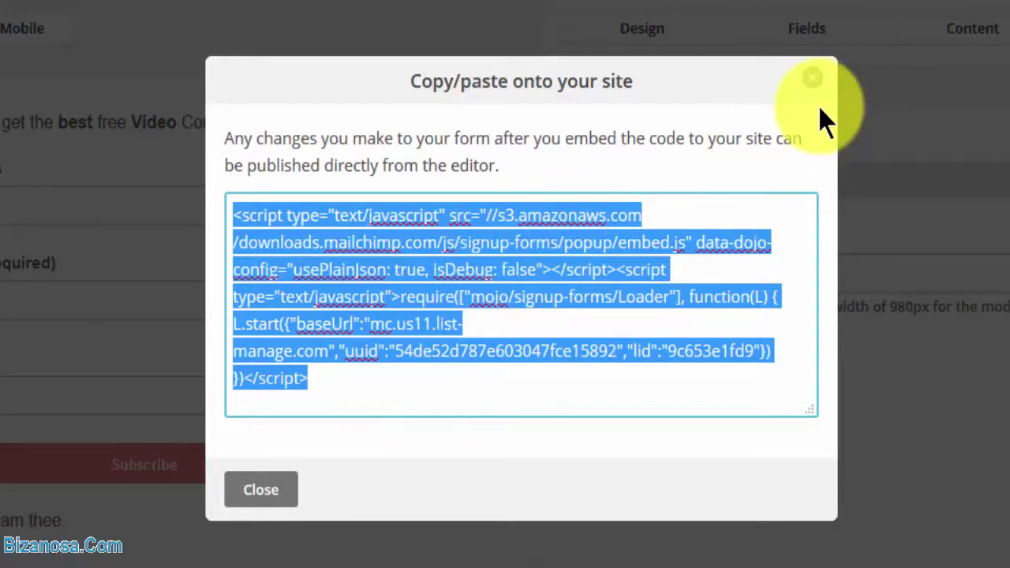
pyautogui.click(813, 82)
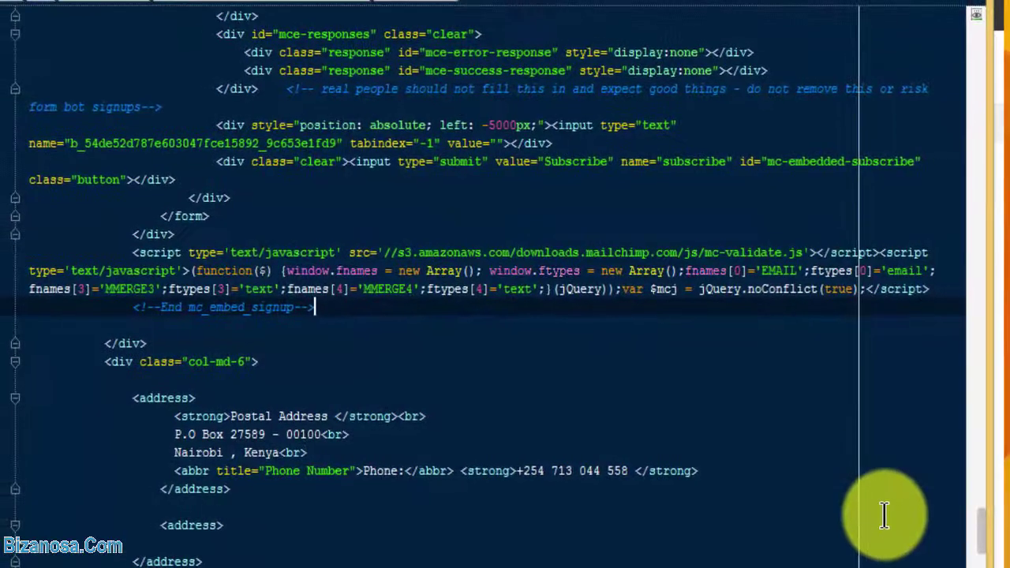
# Switch to the code editor and paste the popup embed code on a new line below the bootstrap.min.js script.
pyautogui.moveTo(986, 533)
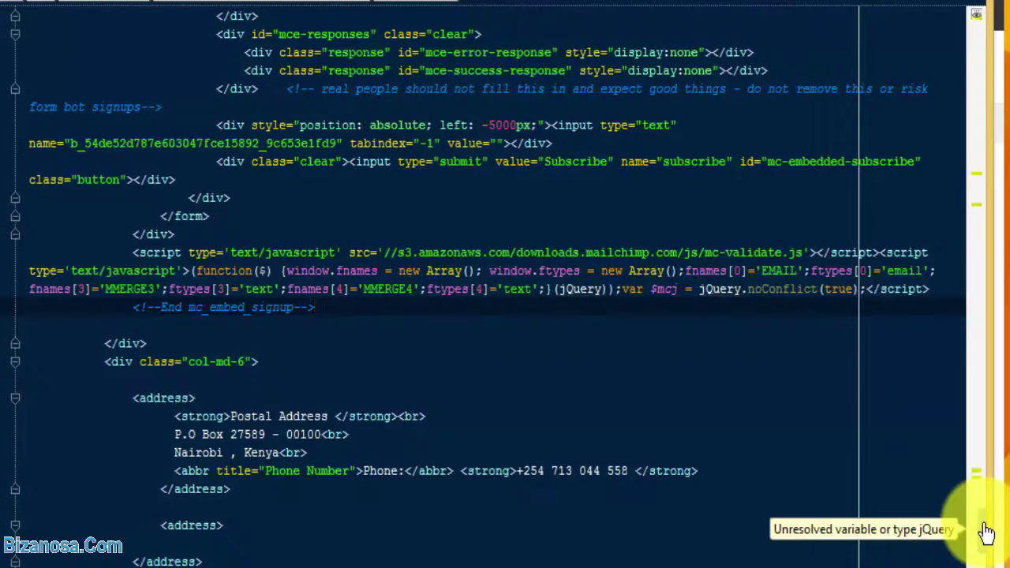
pyautogui.click(601, 196)
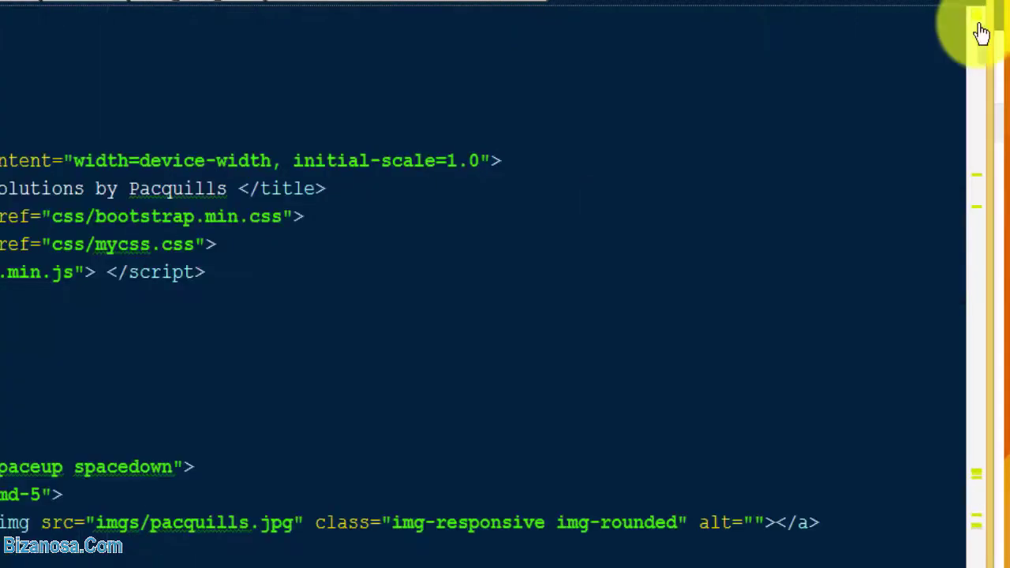
pyautogui.click(192, 349)
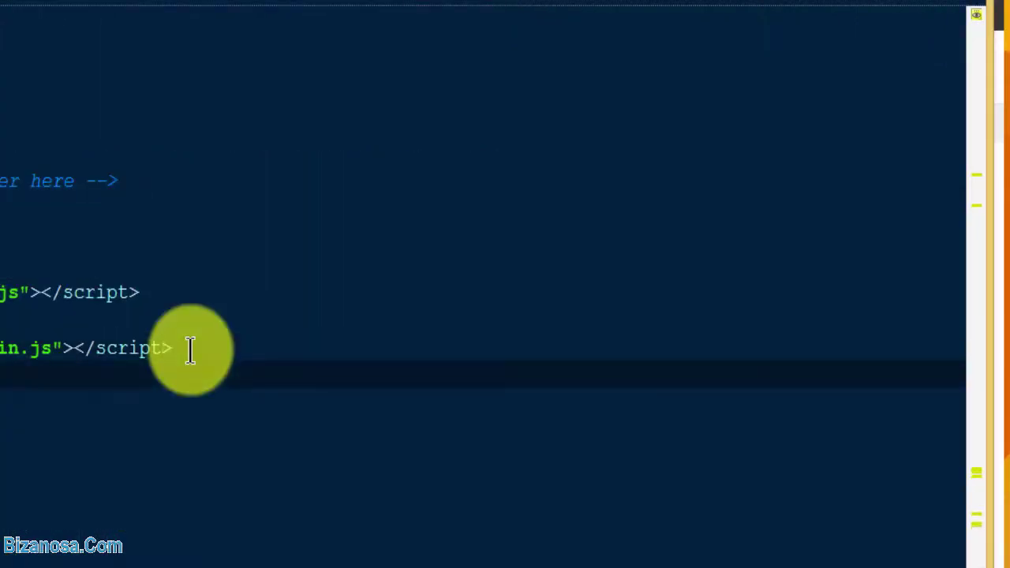
pyautogui.press('Return')
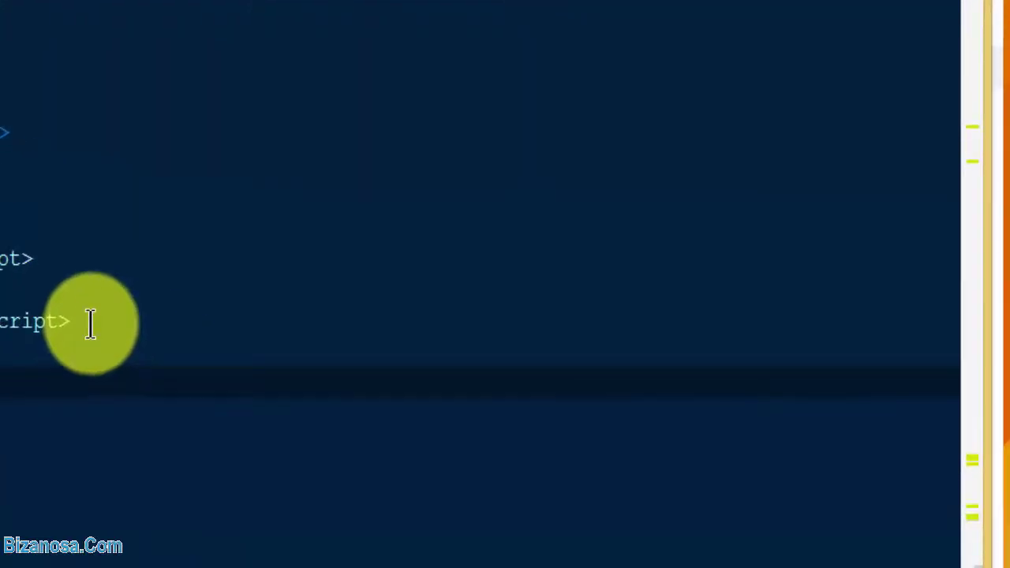
pyautogui.hotkey('ctrl', 'v')
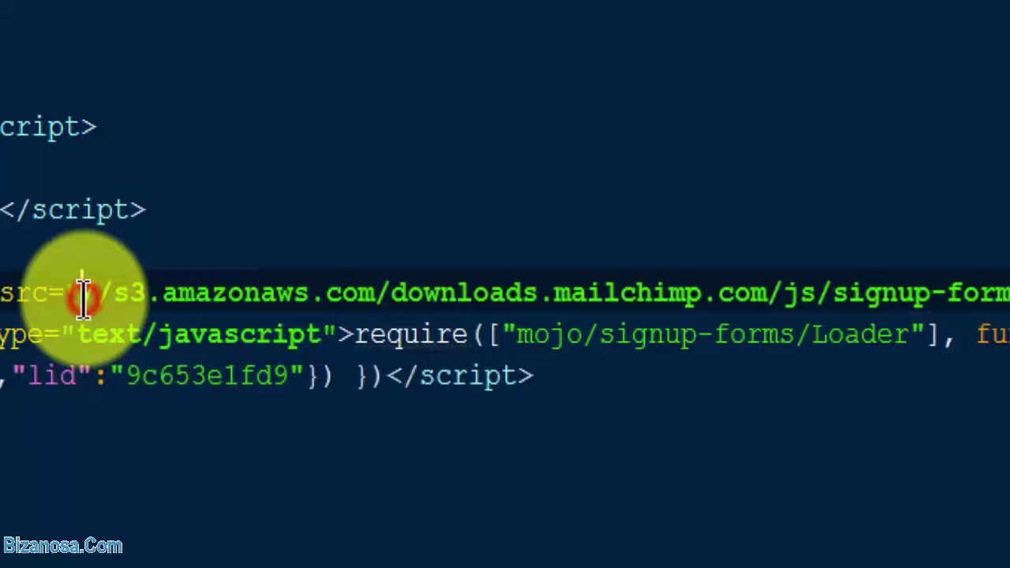
# Add "http:" before the //s3.amazonaws.com address in the src of the pasted popup script.
pyautogui.write('htt')
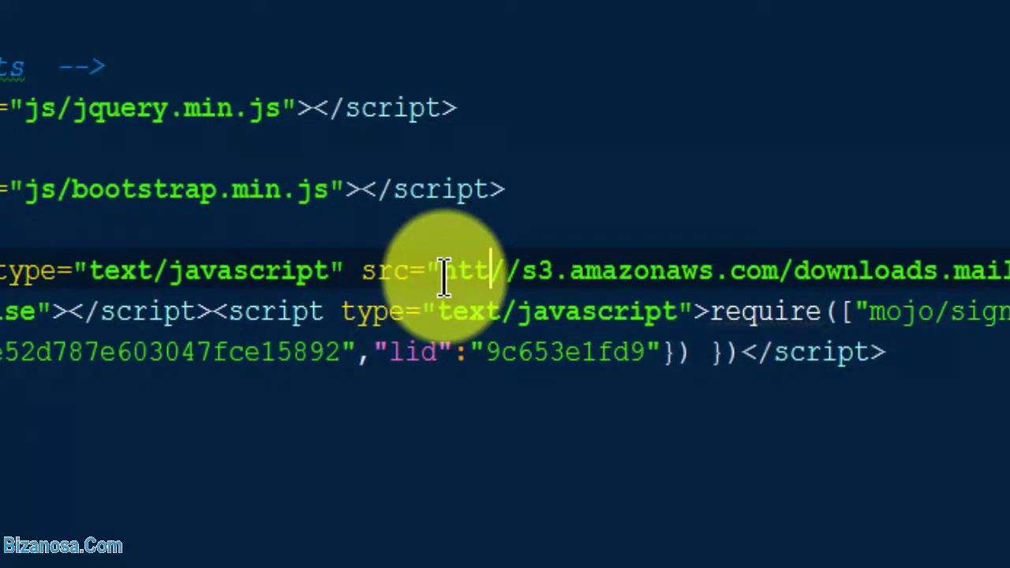
pyautogui.write('p')
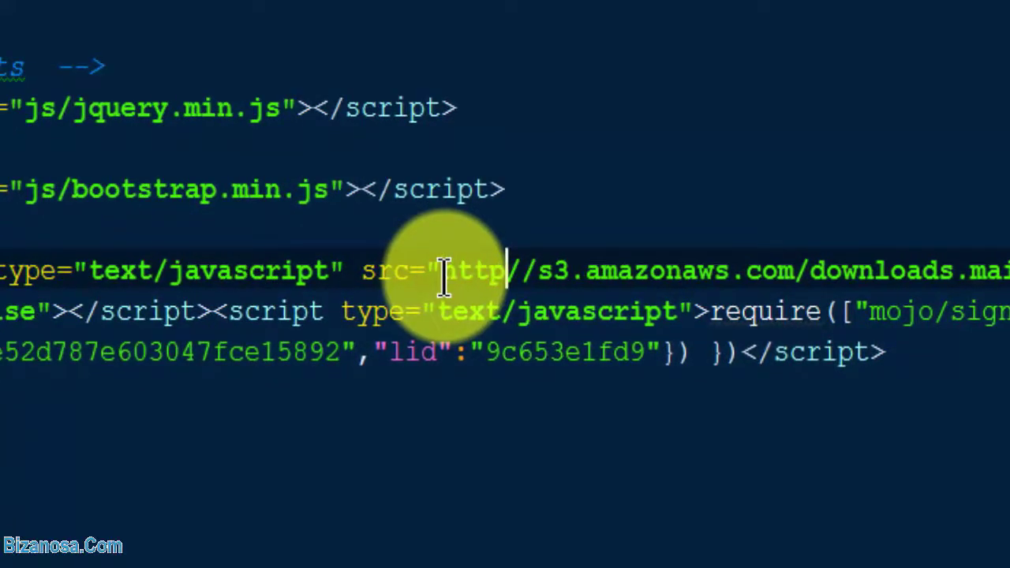
pyautogui.write(':')
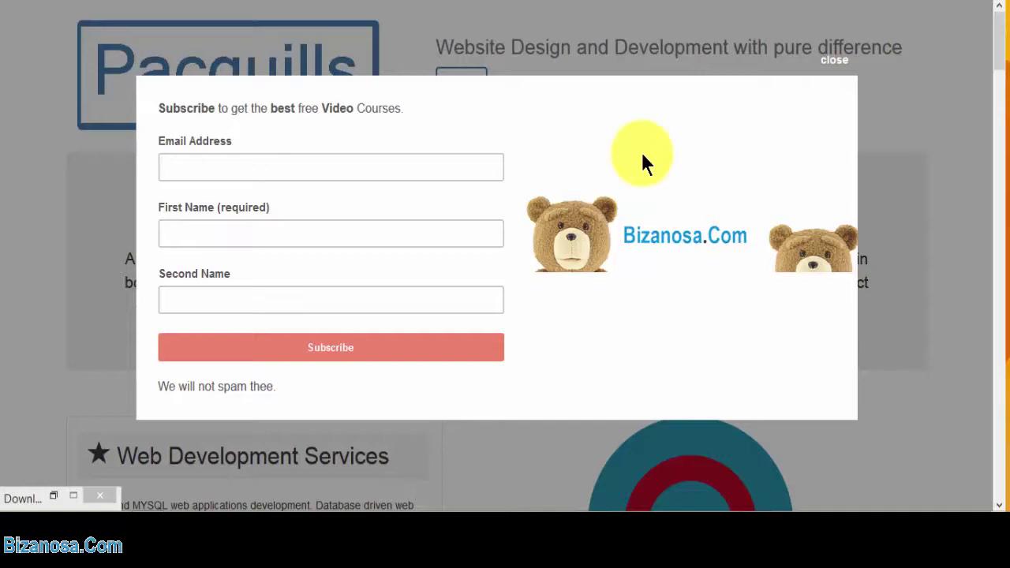
# Test the popup on the Pacquills web page in the browser, dismiss it, and look through the page's sections.
pyautogui.moveTo(999, 39); pyautogui.dragTo(1000, 124)
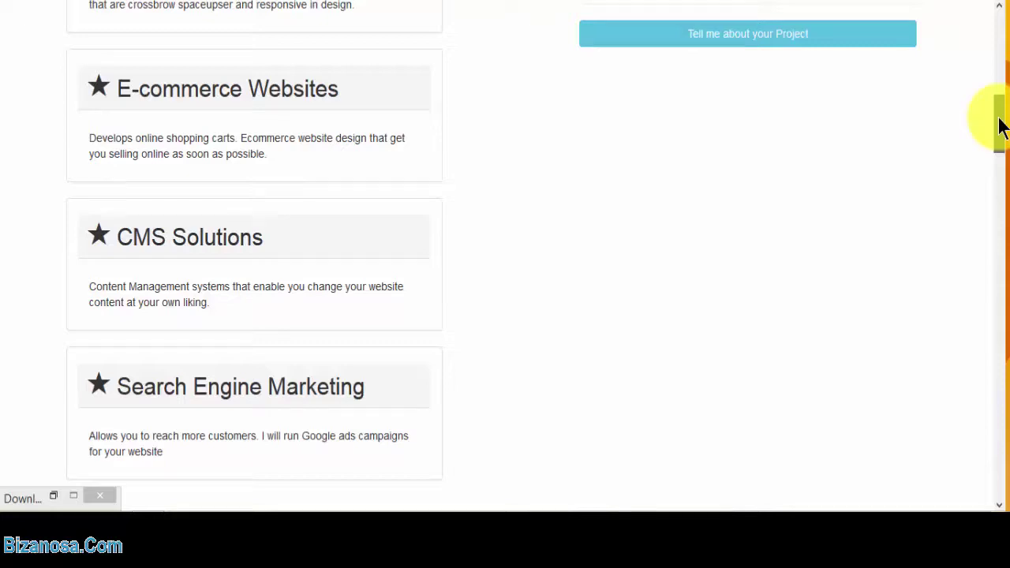
pyautogui.moveTo(999, 124); pyautogui.dragTo(1003, 194)
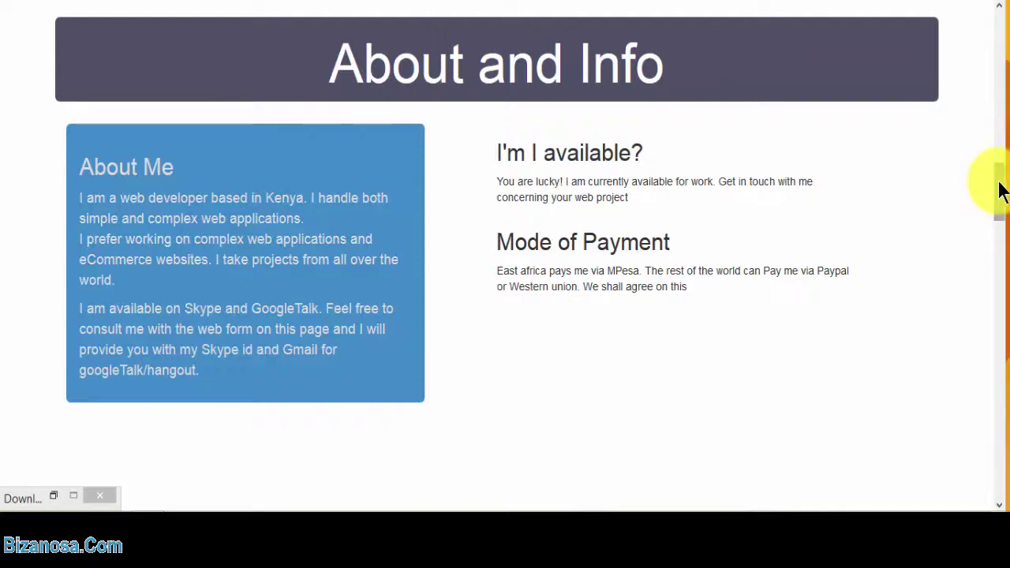
pyautogui.moveTo(999, 190); pyautogui.dragTo(1000, 249)
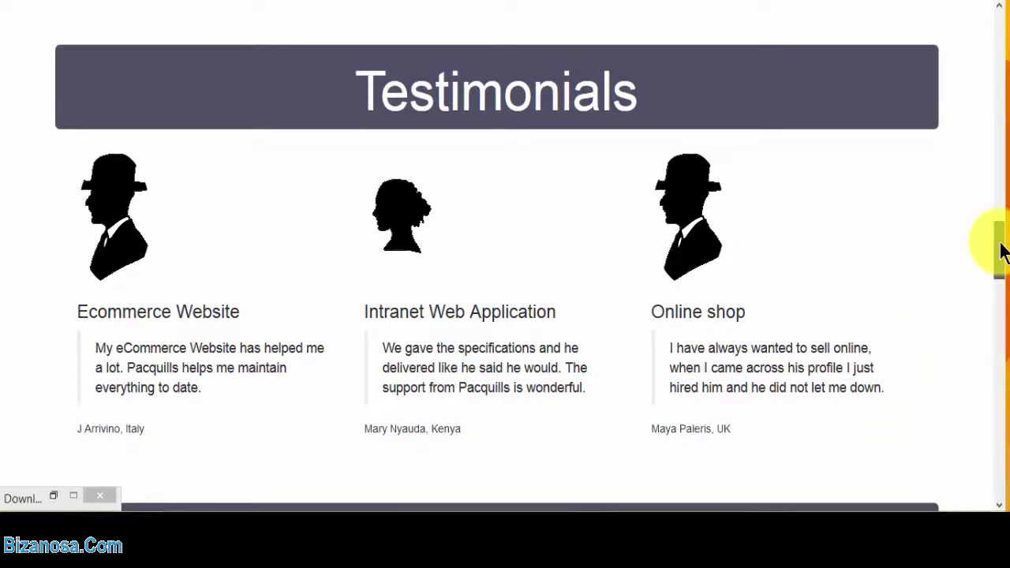
pyautogui.moveTo(1002, 244); pyautogui.dragTo(1001, 4)
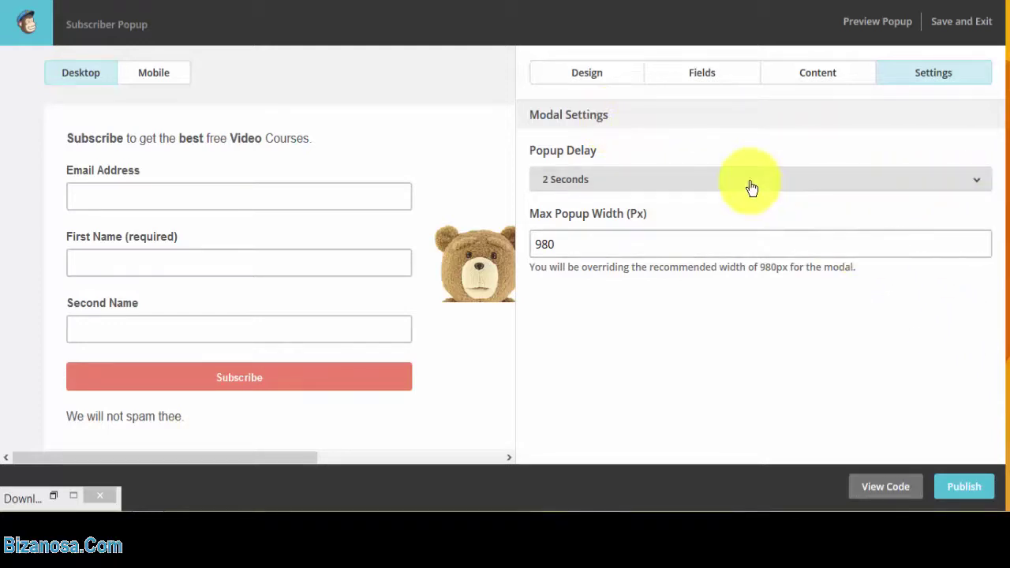
pyautogui.click(571, 246)
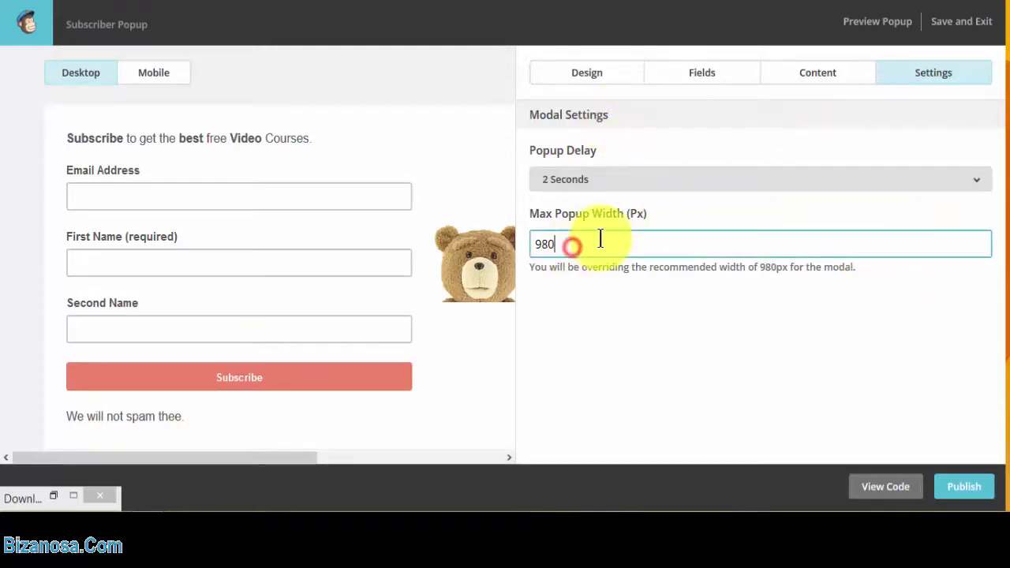
pyautogui.click(552, 324)
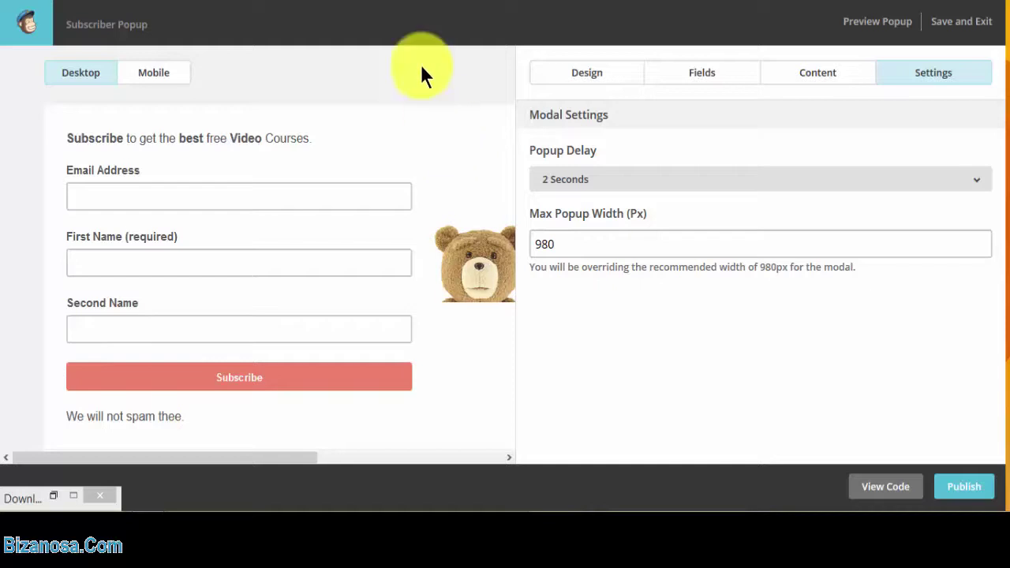